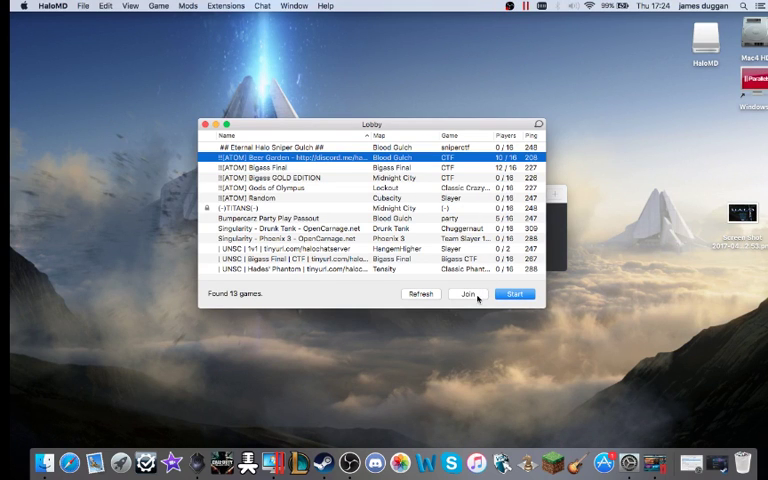
Join the [ATOM] Beer Garden Blood Gulch CTF server from the HaloMD Lobby
left_click(470, 294)
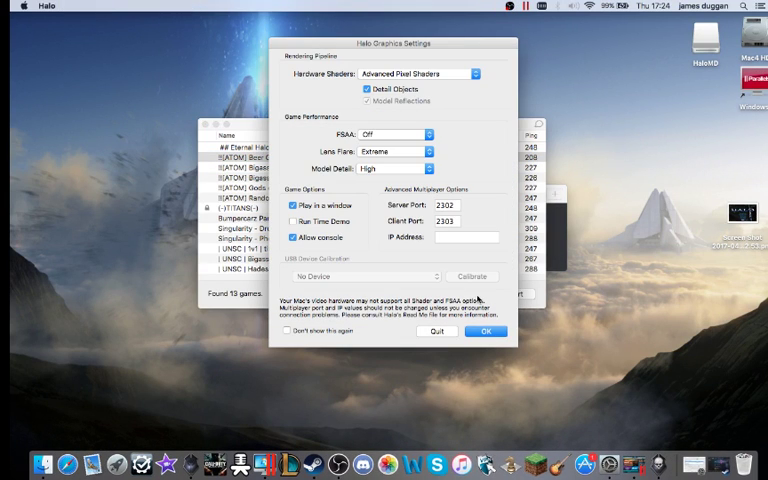
Launch Halo in a window and briefly check the match scoreboard
left_click(485, 333)
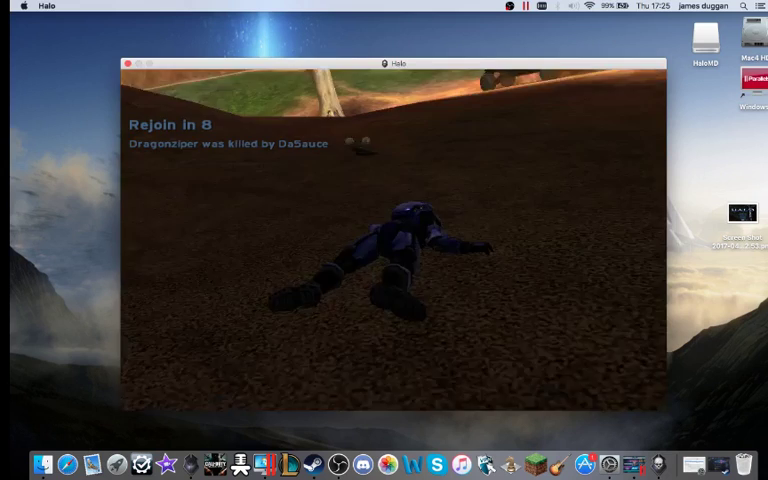
key("F1")
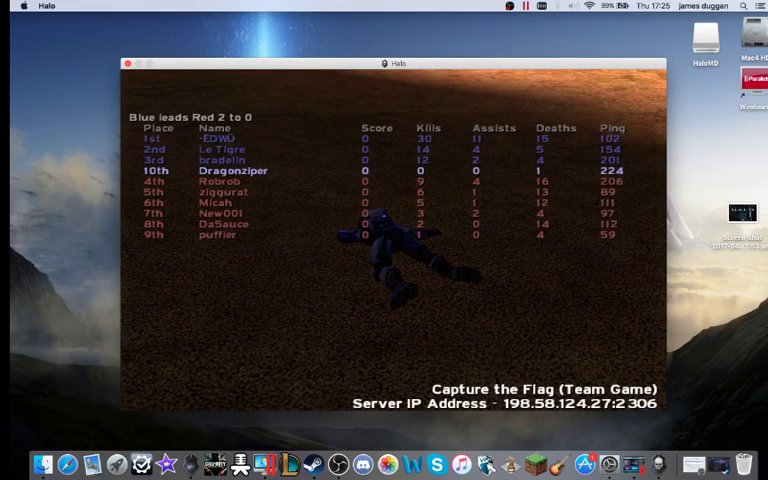
key("F1")
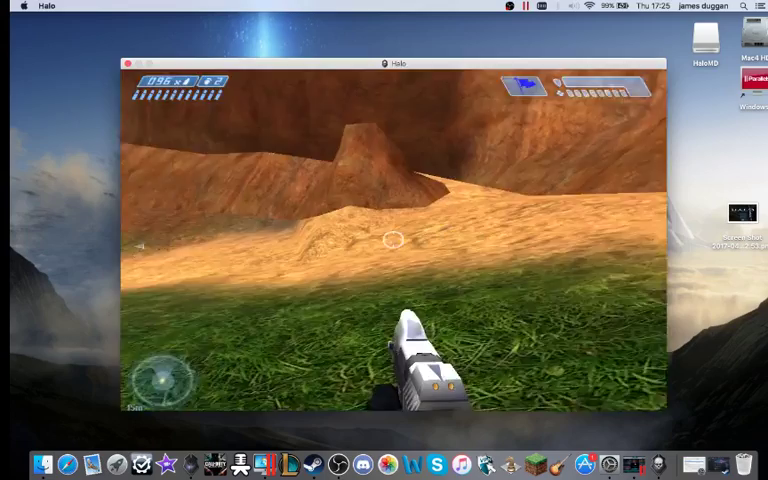
Switch to the sniper rifle and scope in briefly
key("Tab")
key("z")
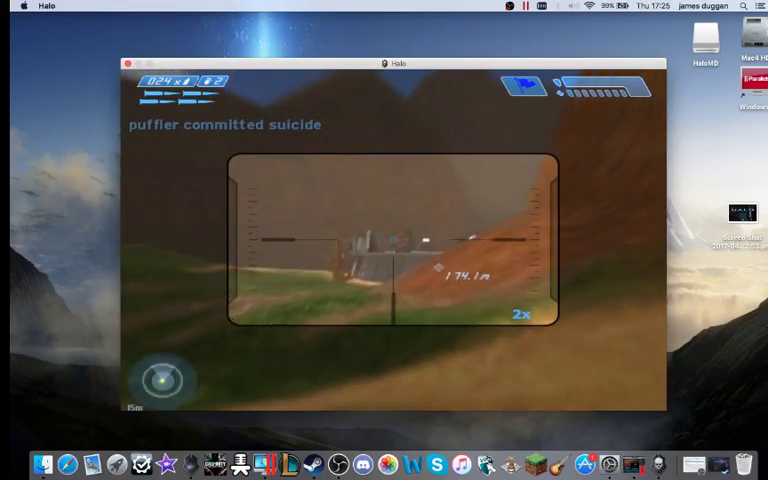
key("z")
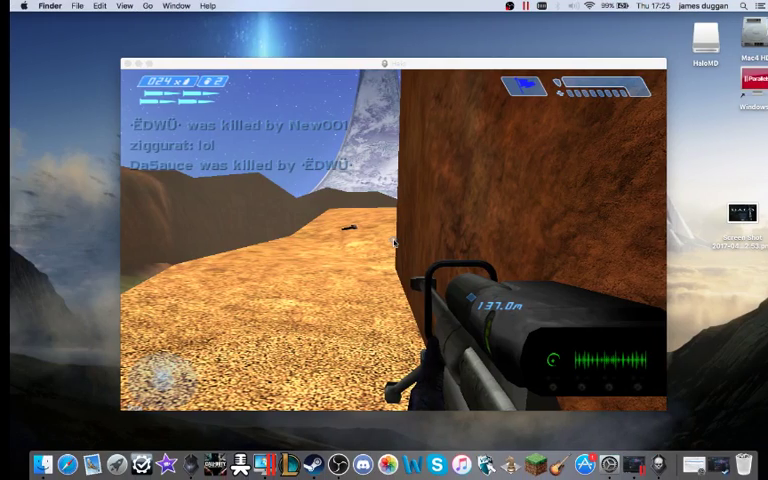
left_click(338, 464)
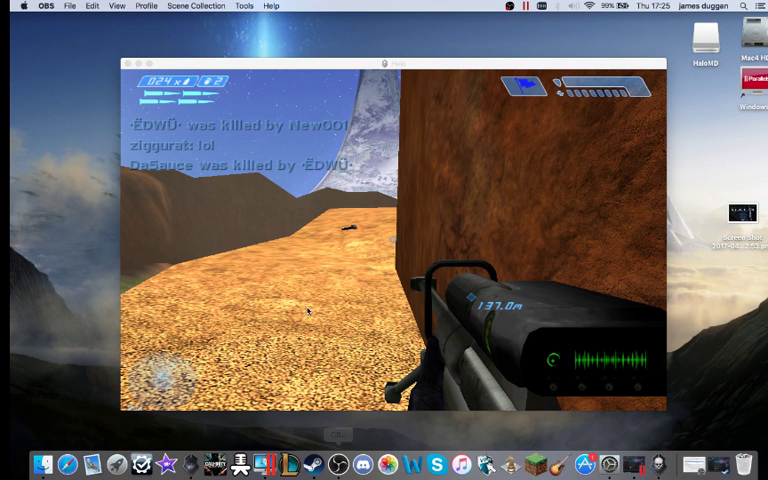
left_click(283, 188)
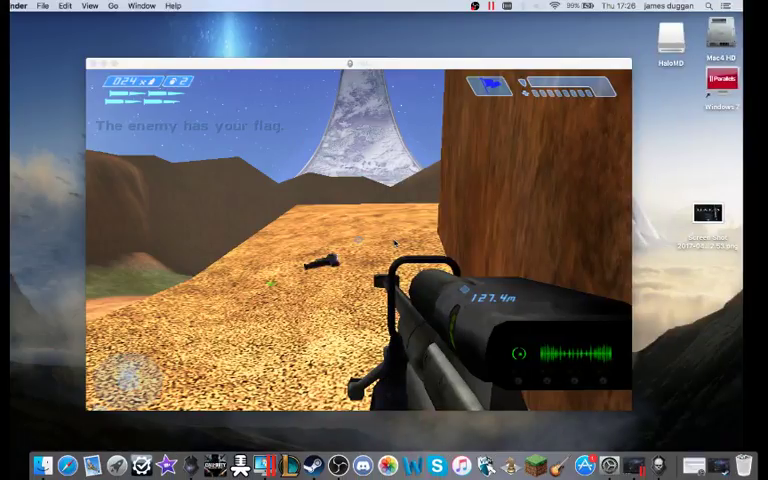
left_click(394, 243)
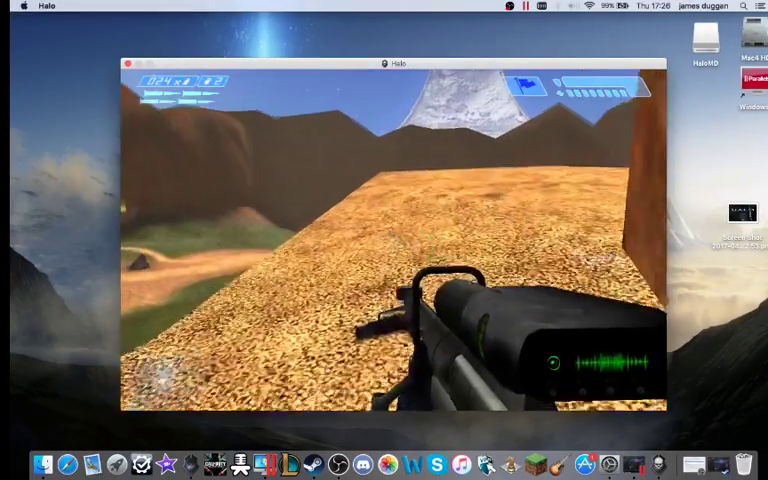
Grab the pistol ammo, zoom the sniper scope to 8x, and shoot New001
key("w")
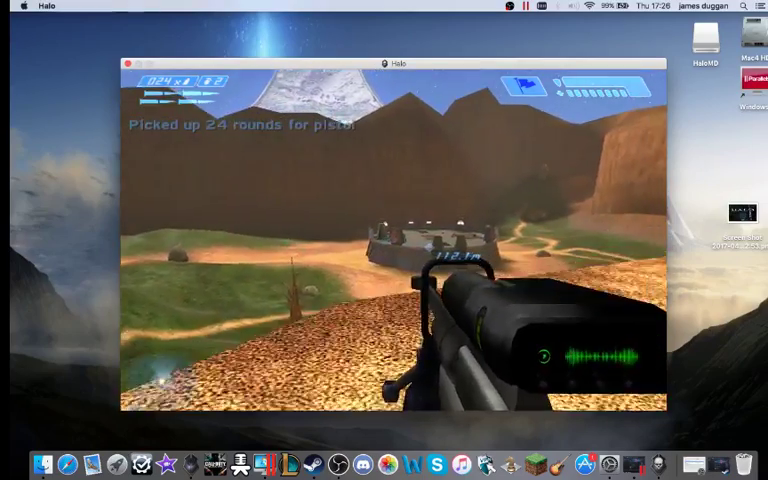
right_click(394, 240)
right_click(394, 240)
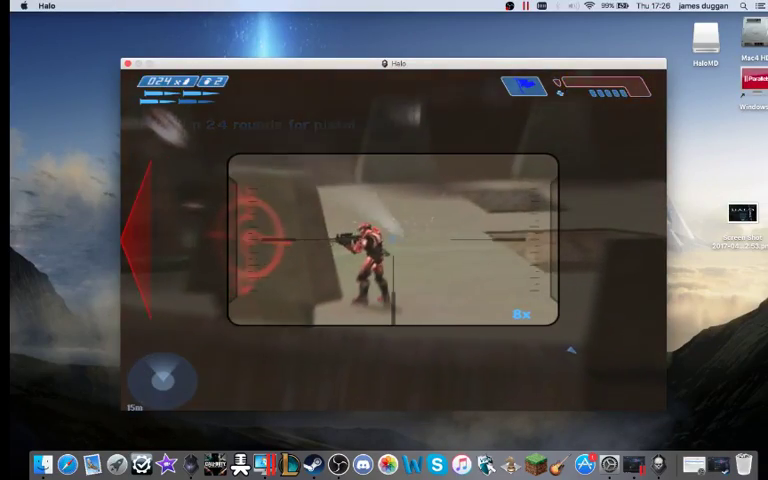
left_click_drag(394, 240, 394, 240)
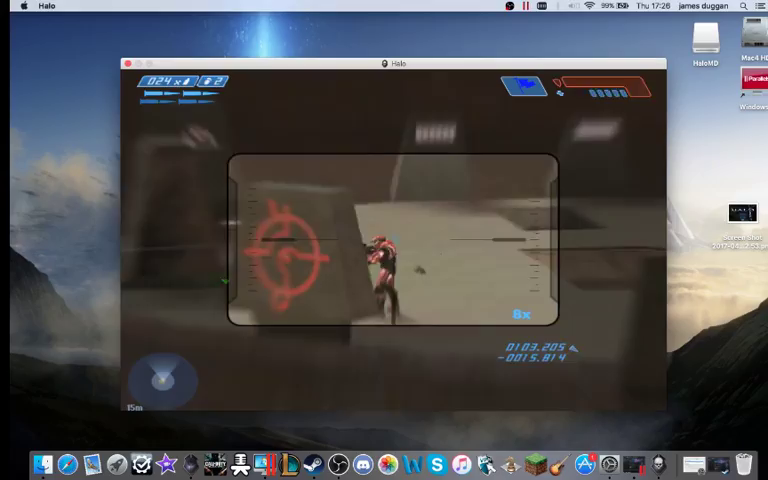
left_click(394, 240)
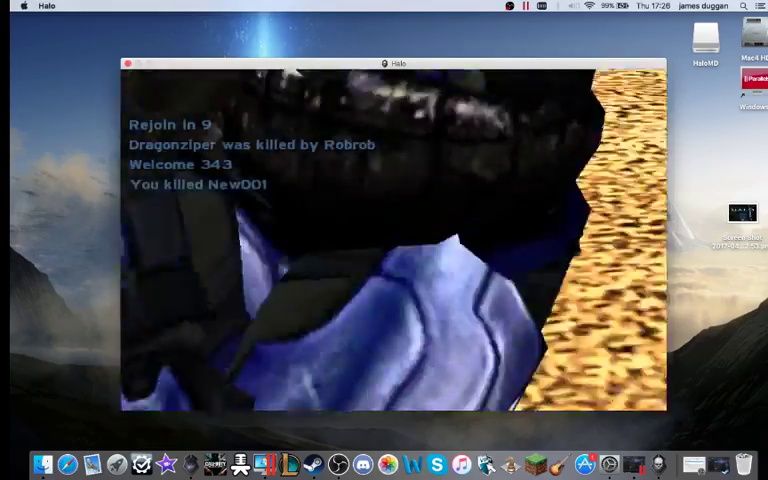
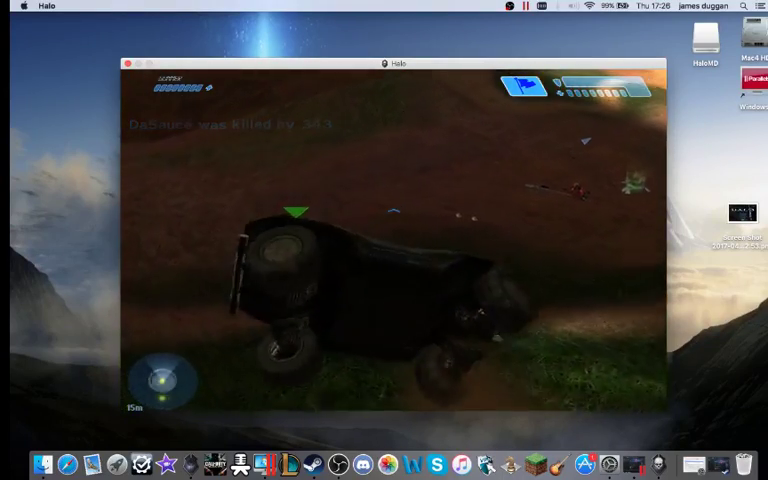
Flip the overturned Warthog, take the wheel, and drive up the slope along the dam wall to the base
key("e")
key("e")
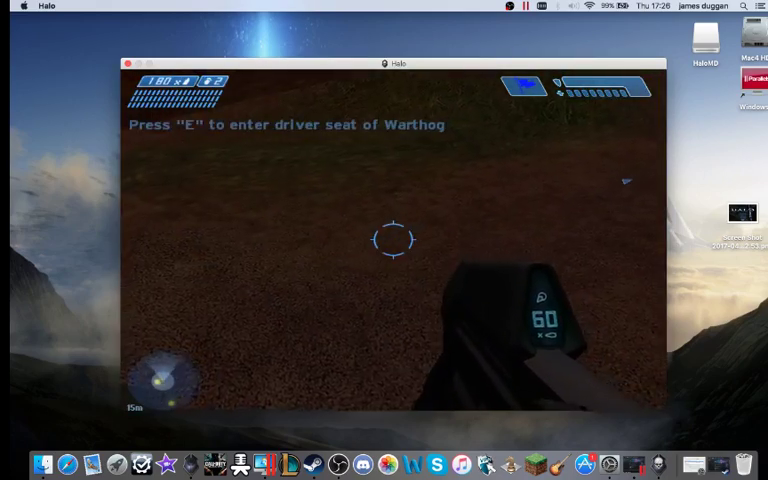
key("e")
key("w")
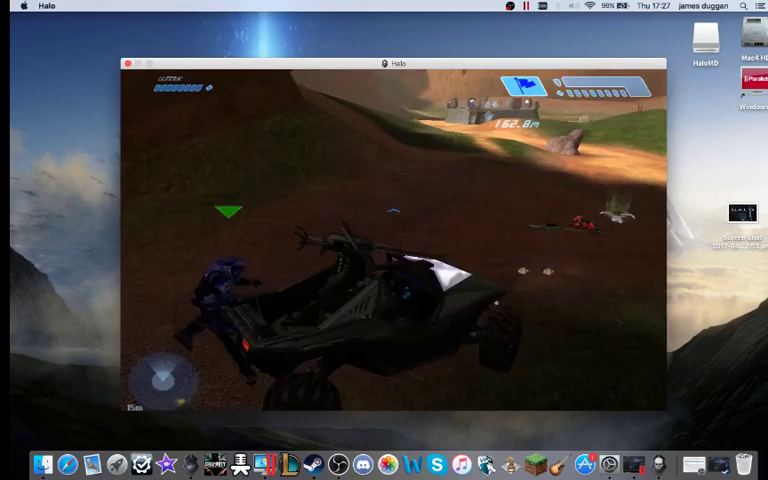
key("w")
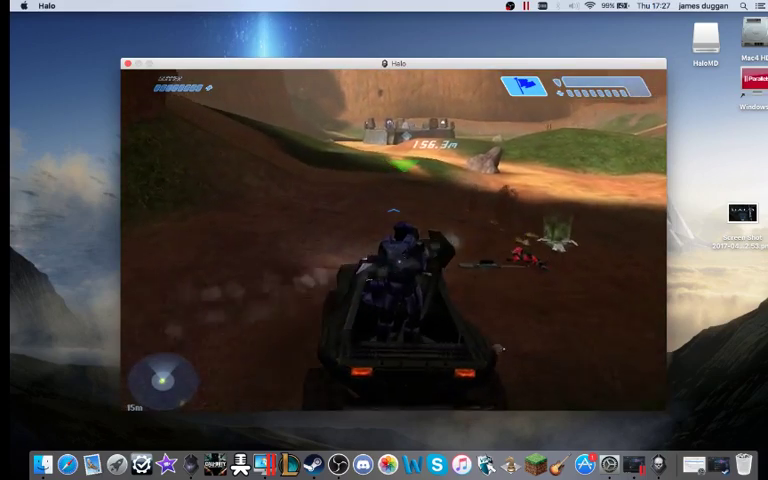
key("w")
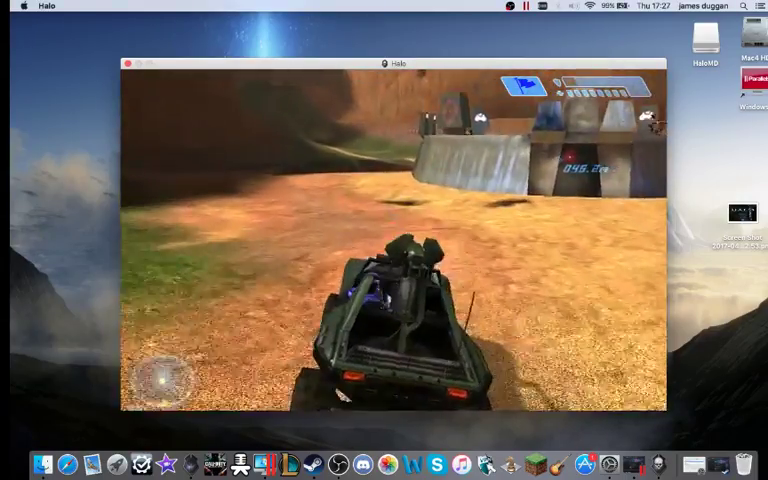
key("w")
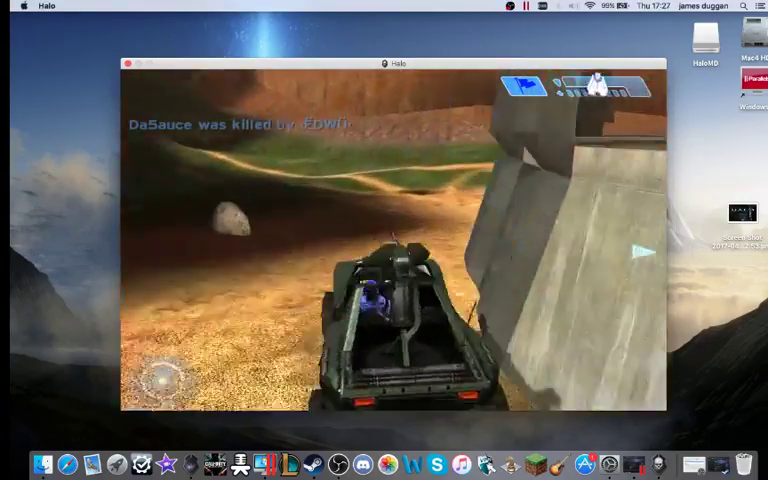
key("w")
key("w")
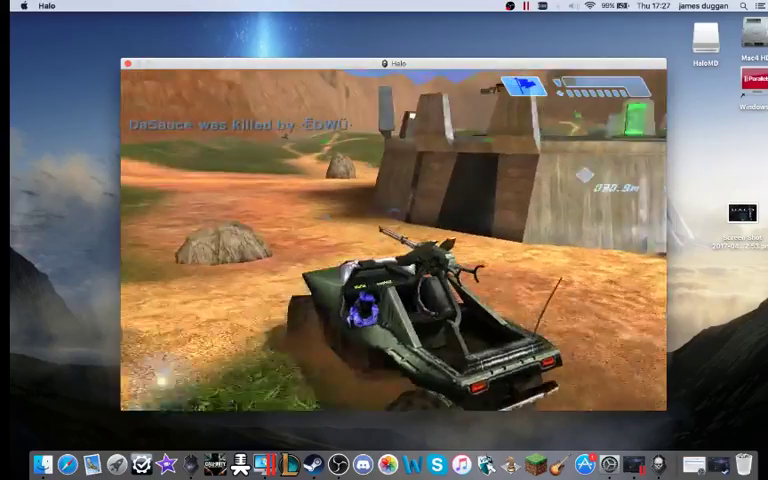
key("w")
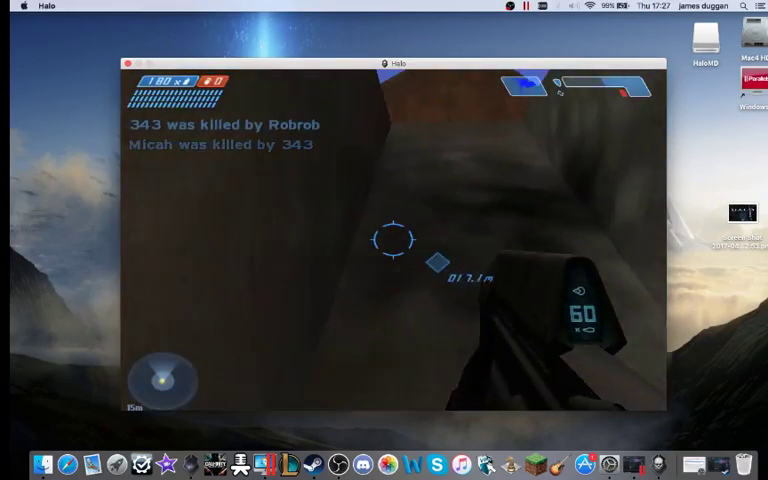
Draw the magnum pistol and shoot at the red enemy
key("Tab")
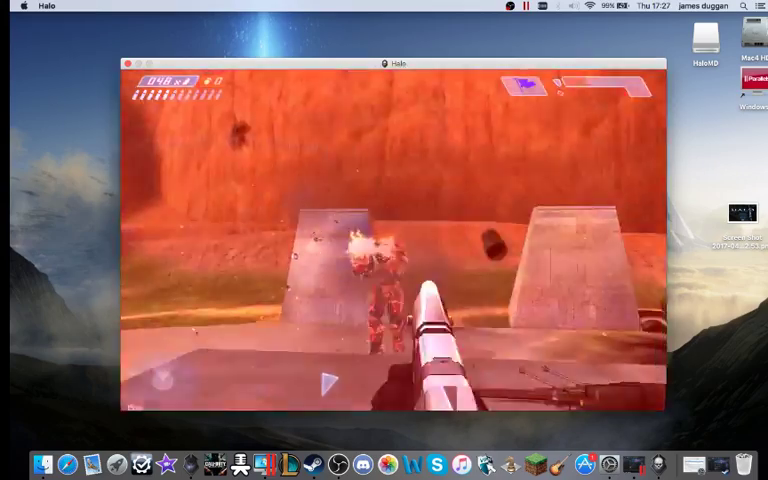
left_click(393, 240)
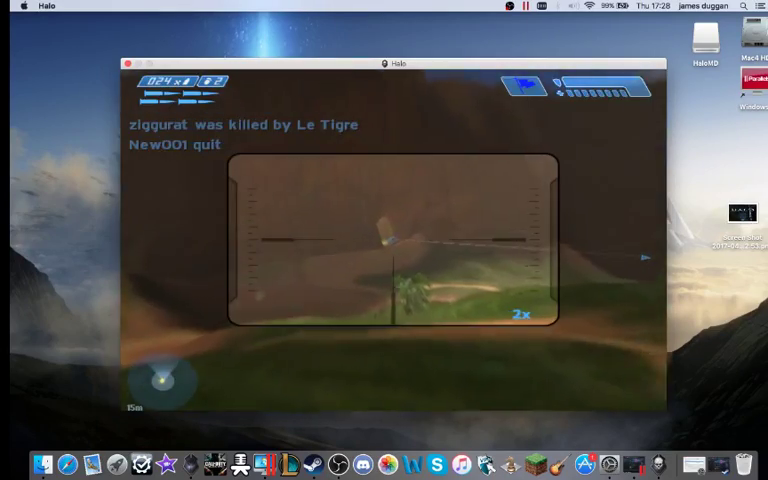
Toggle the sniper scope in and back out to unzoomed view
right_click(393, 240)
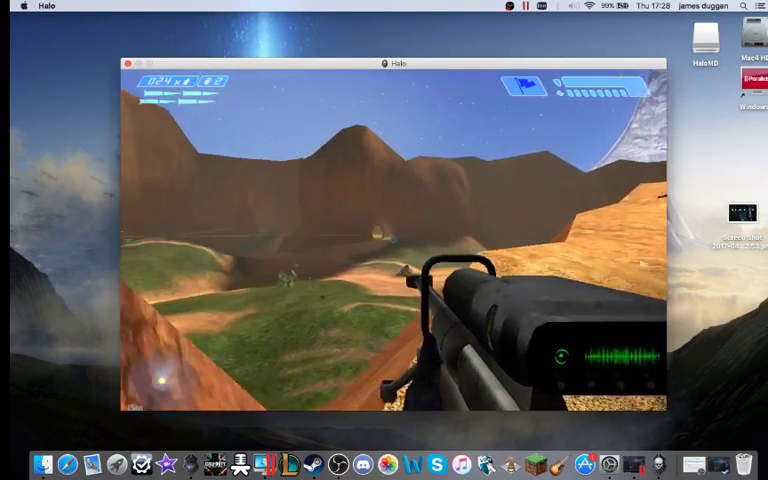
right_click(393, 235)
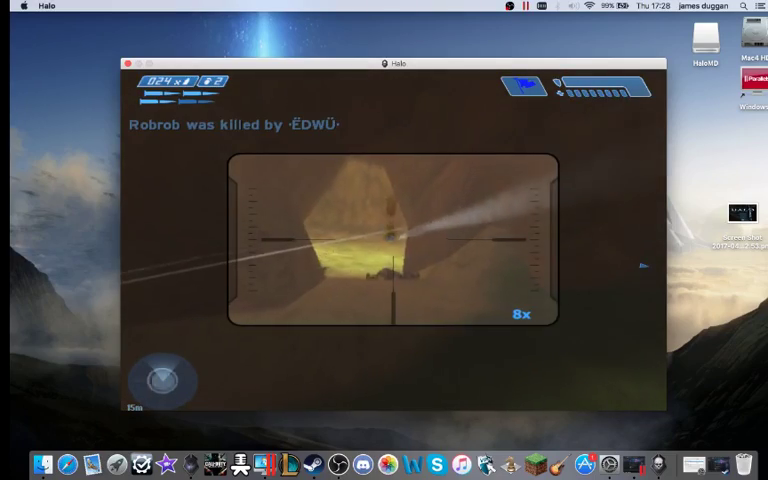
right_click(393, 235)
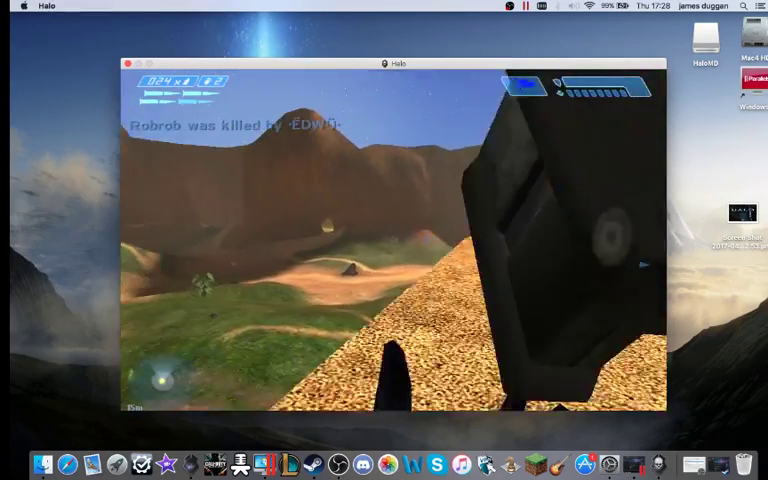
Collect pistol ammo and plasma grenades along the cliff wall, then snipe the red enemy
key("Tab")
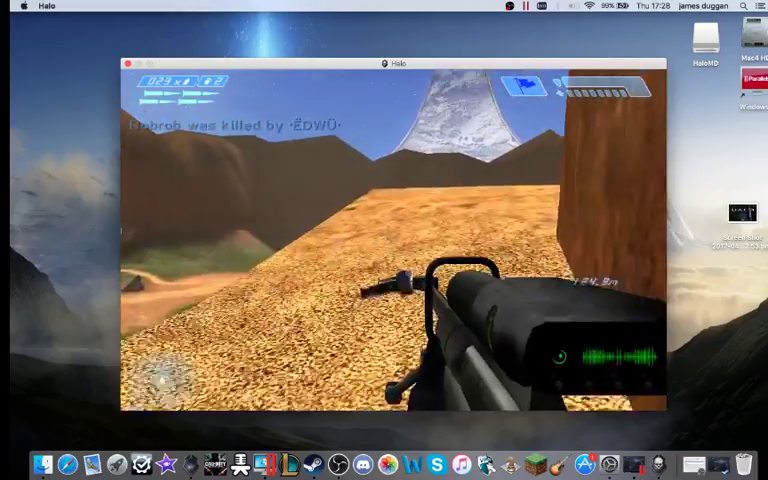
key("w")
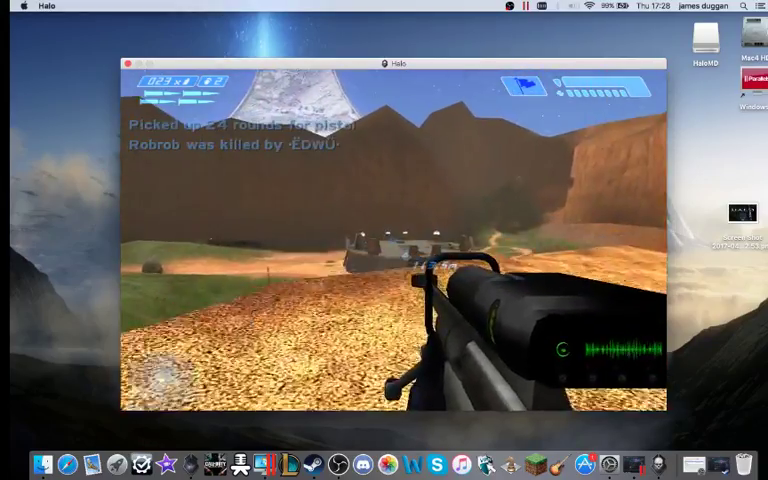
key("w")
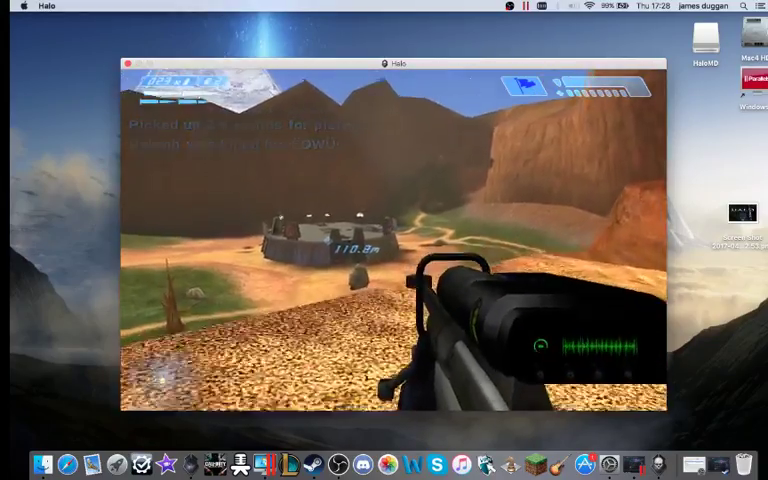
key("w")
key("w")
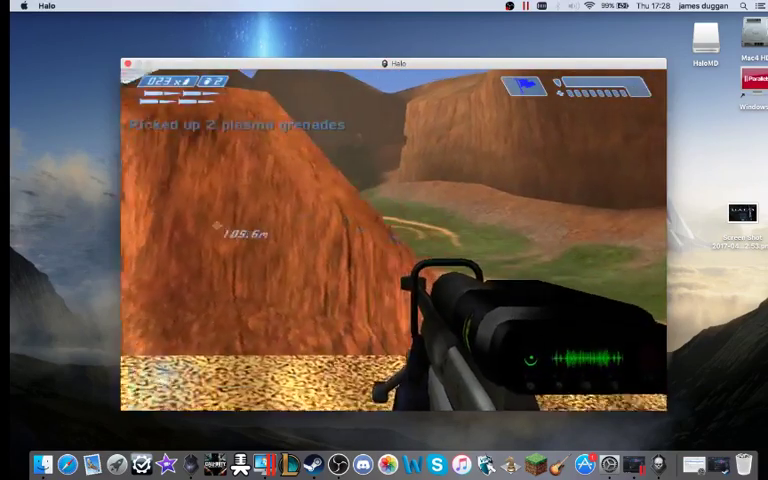
key("z")
key("z")
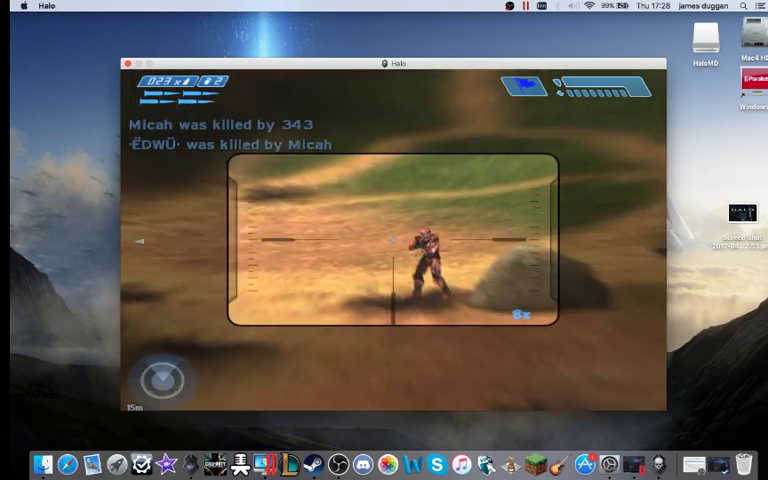
left_click(393, 240)
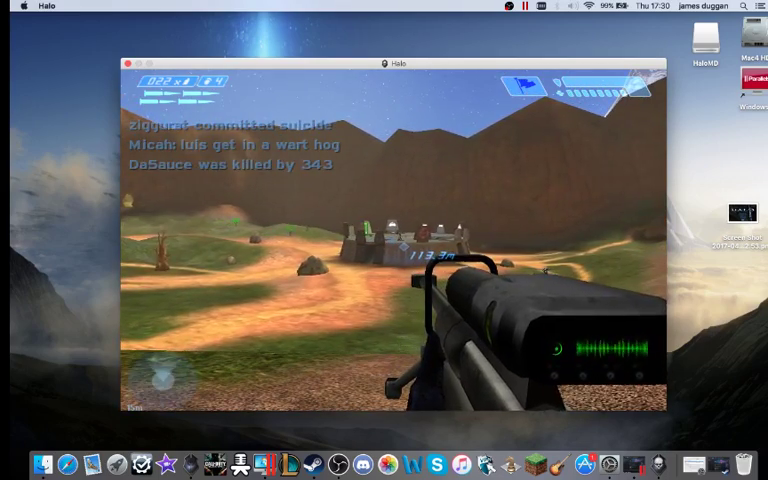
Check the Capture the Flag scoreboard, then scope in and fire at the passing Warthog
key("F1")
key("F1")
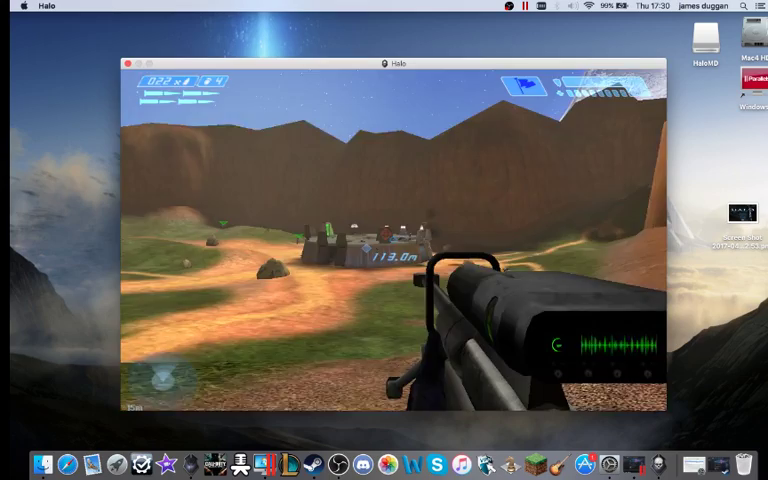
key("z")
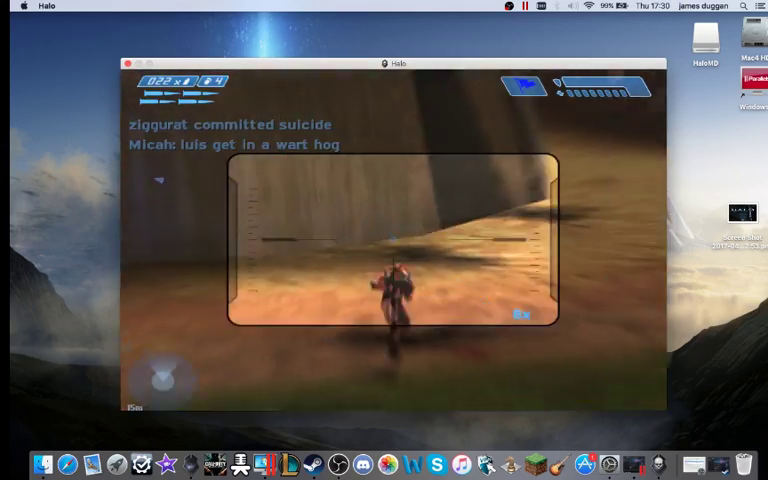
key("z")
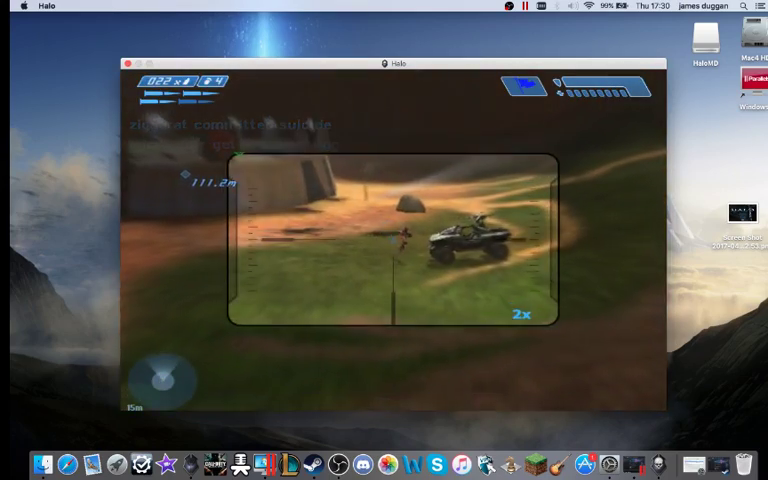
left_click(392, 240)
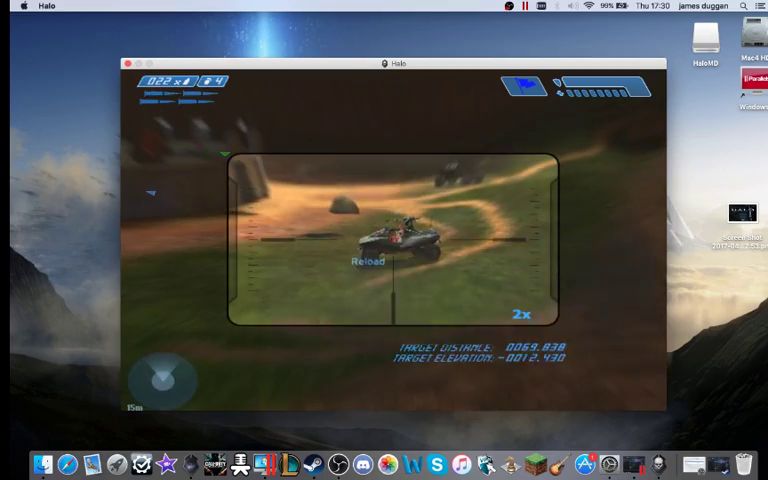
Reload, re-scope, and kill the enemy in the Warthog, then reload again
key("z")
key("w")
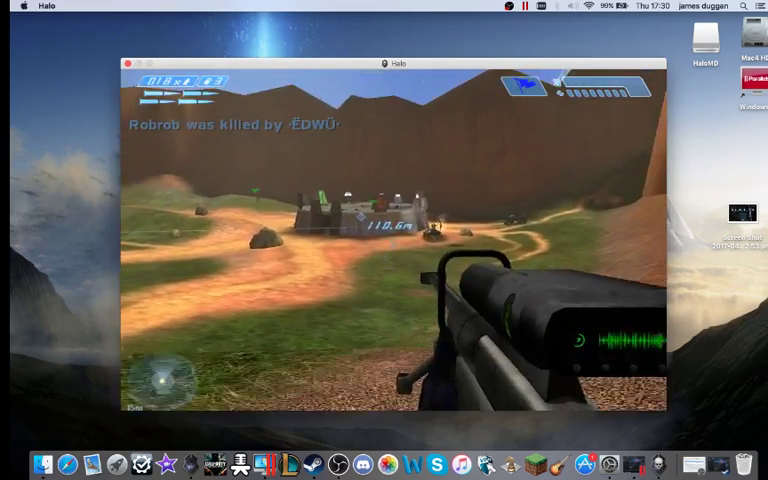
key("z")
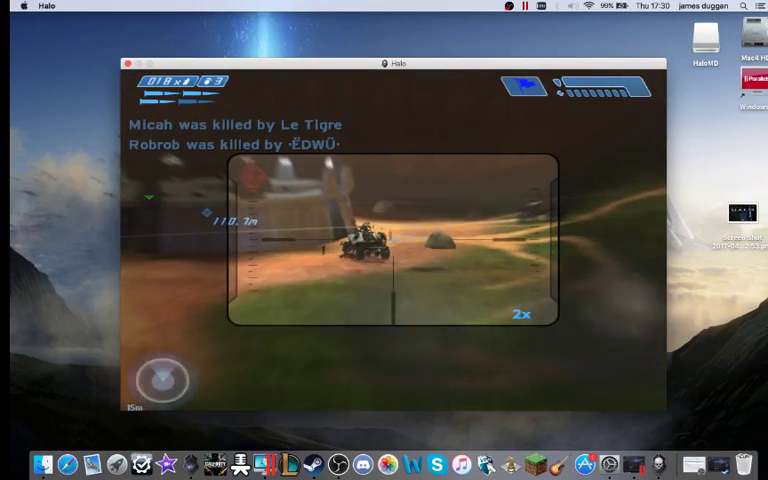
left_click(393, 242)
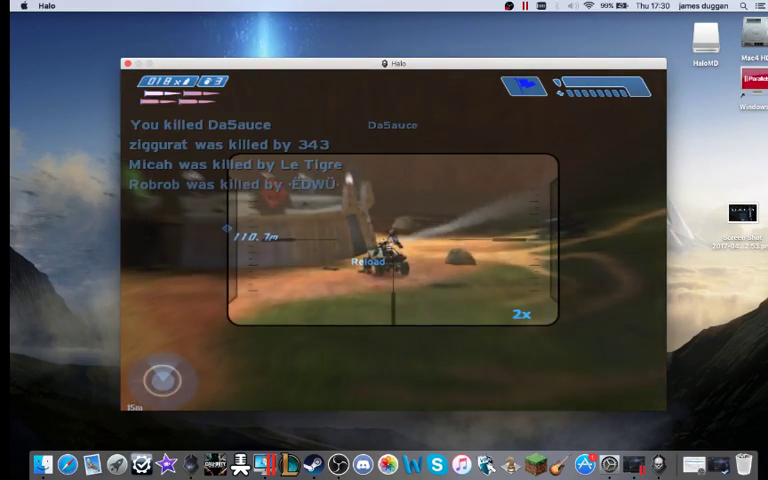
key("r")
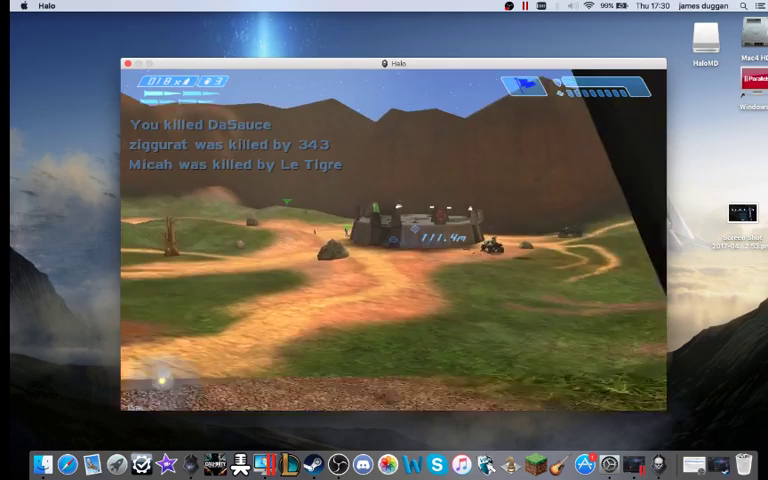
Cycle through assault rifle and pistol while zooming on enemies, and pick up sniper rounds
key("Tab")
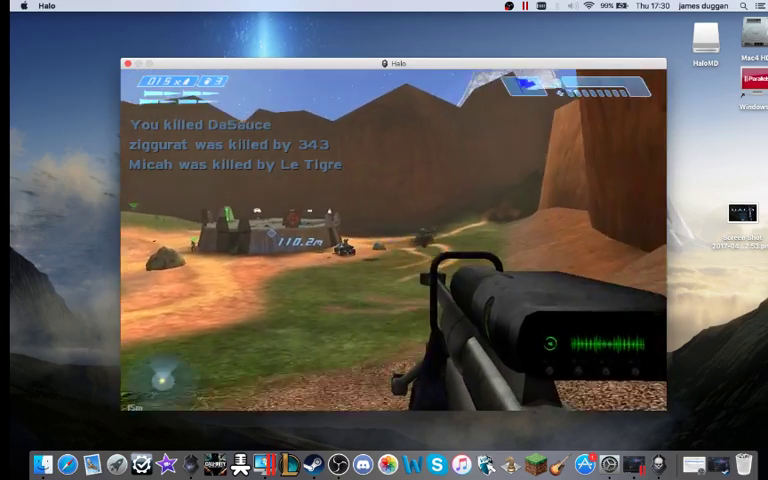
key("z")
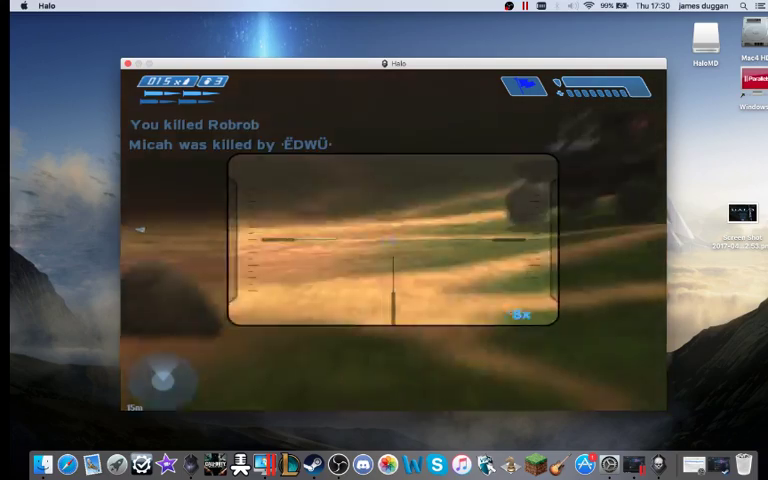
key("r")
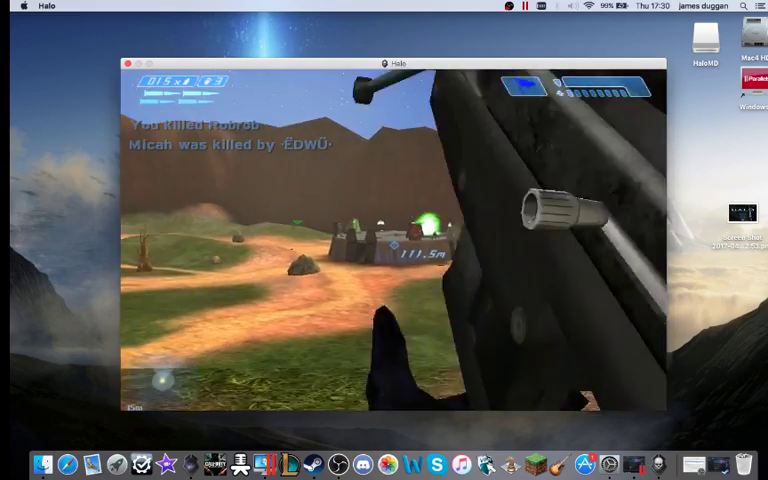
key("z")
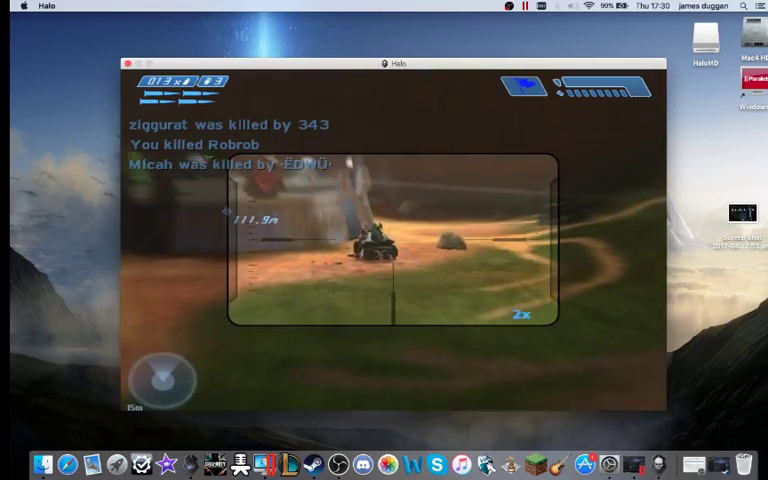
key("Tab")
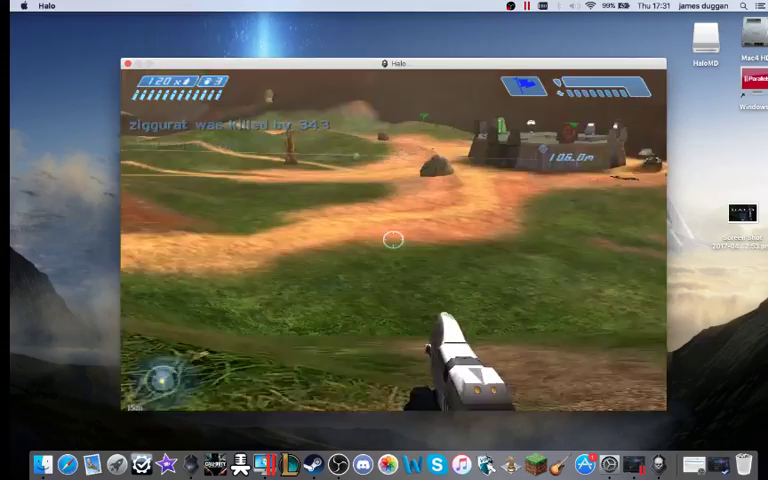
key("e")
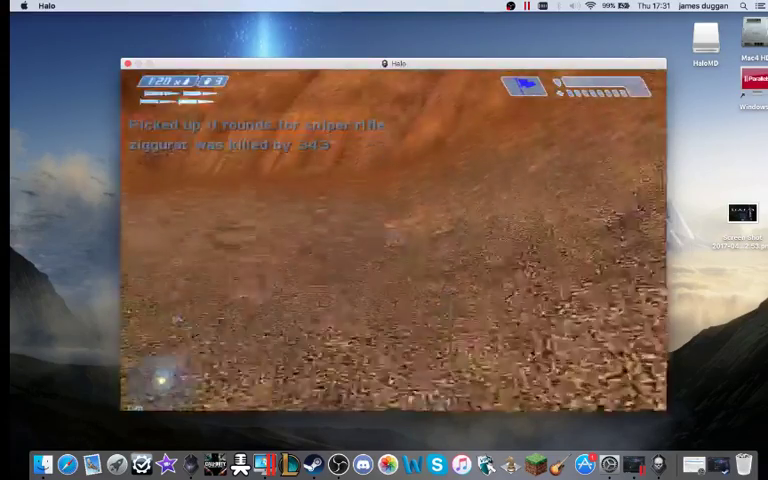
key("Tab")
Repeatedly zoom the sniper scope onto the central base, reloading in between
key("z")
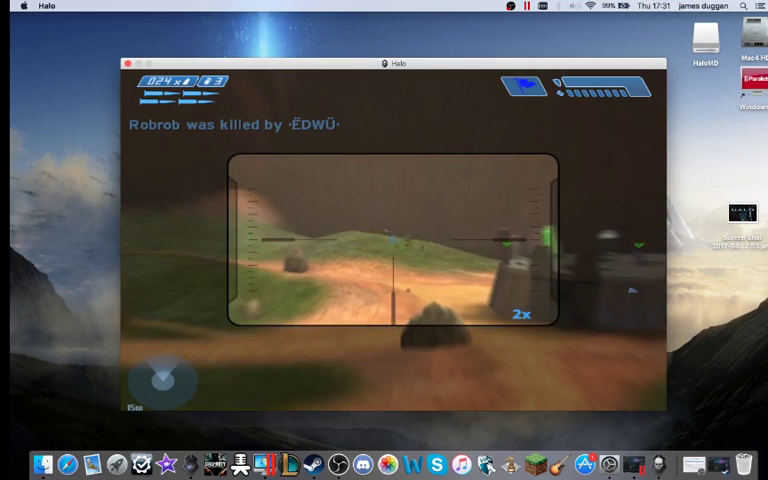
key("z")
key("z")
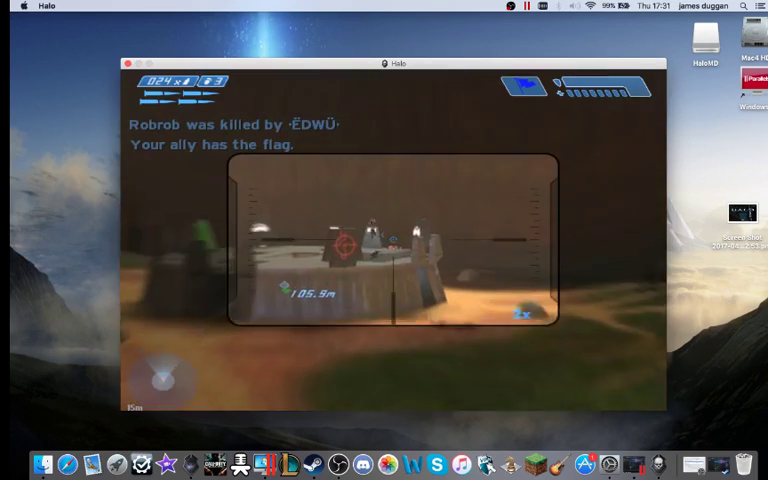
key("z")
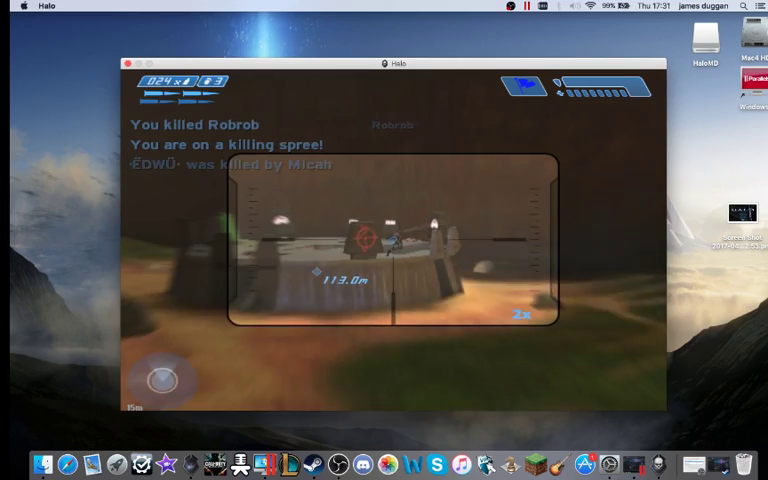
key("z")
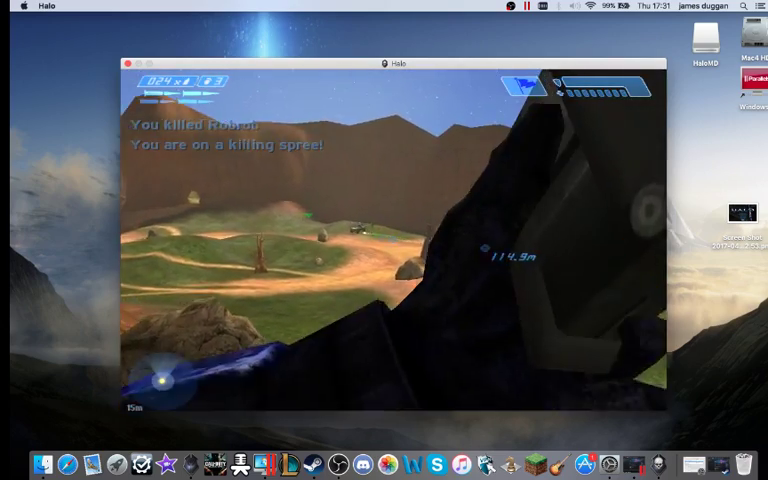
key("z")
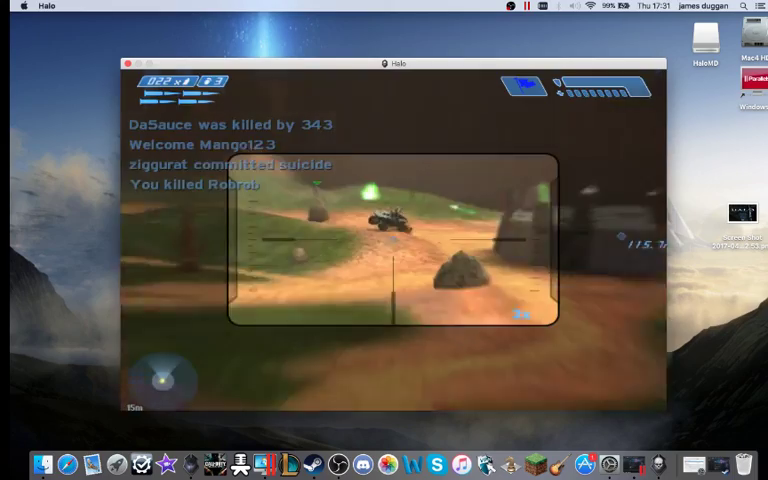
key("z")
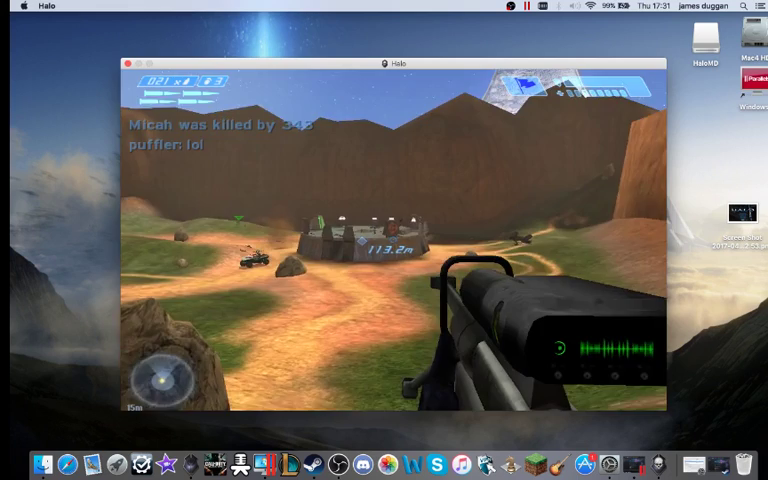
Scope in on the central base and zoom further onto an enemy soldier
right_click(394, 240)
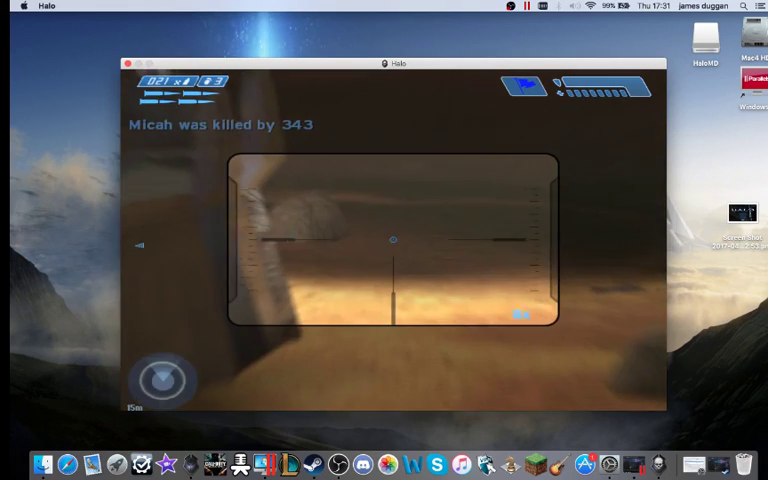
right_click(394, 240)
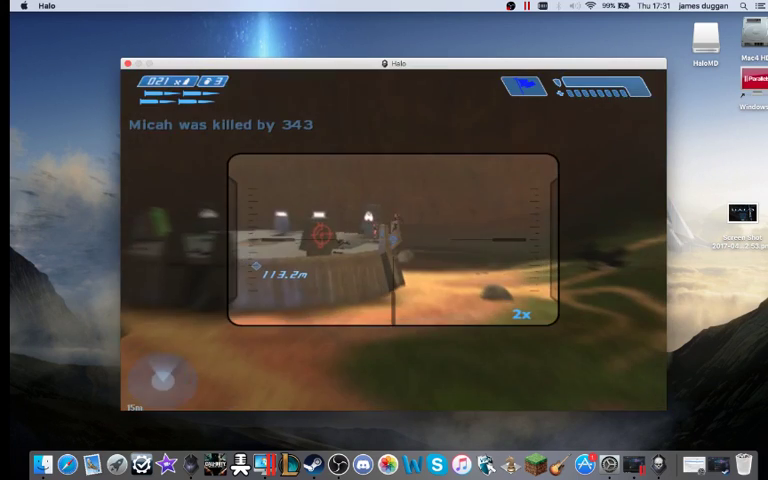
right_click(394, 240)
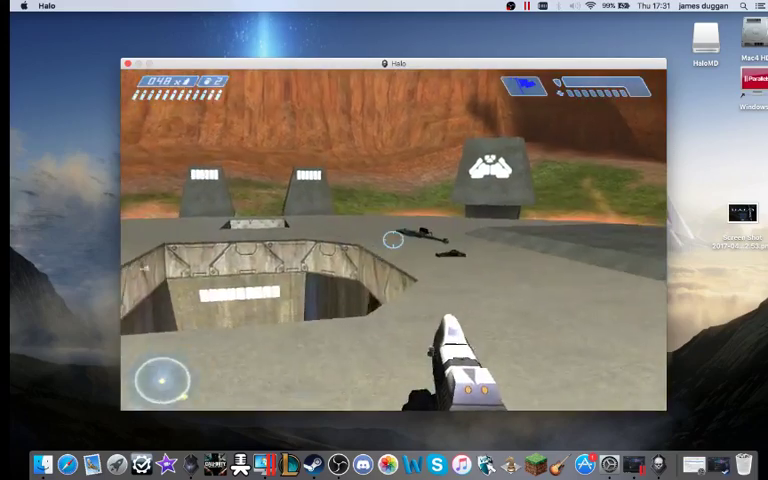
Pick up the dropped weapon and ammo on the base roof
key("e")
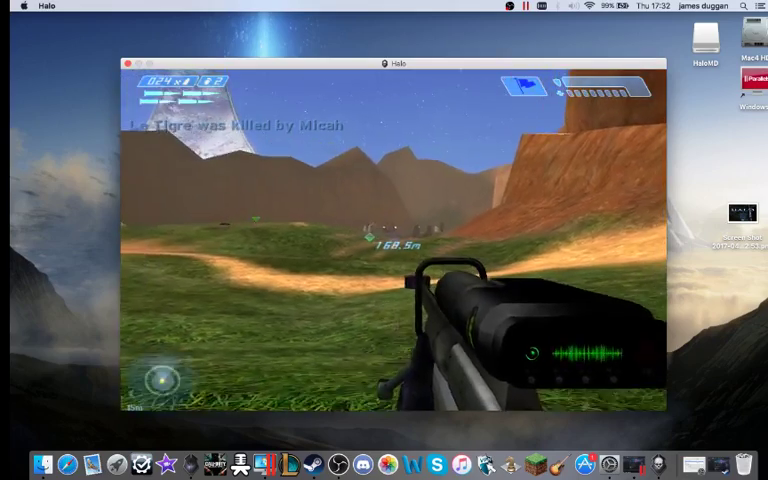
Scope over the valley, check the Capture the Flag scoreboard, then zoom in on a Warthog
right_click(393, 240)
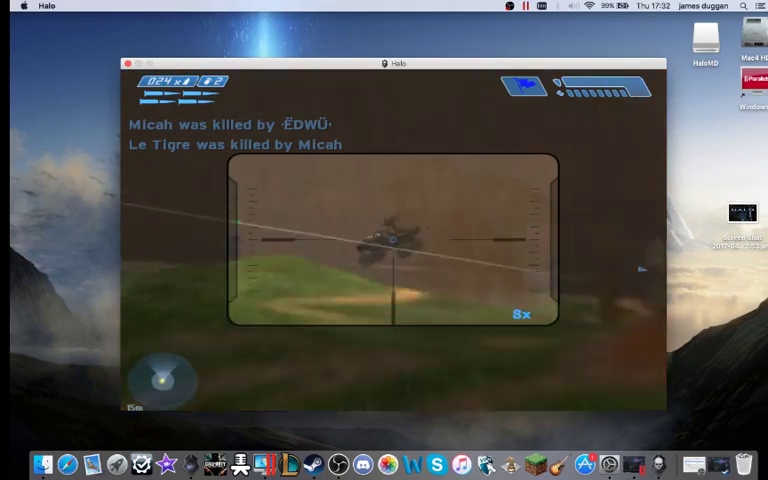
right_click(393, 240)
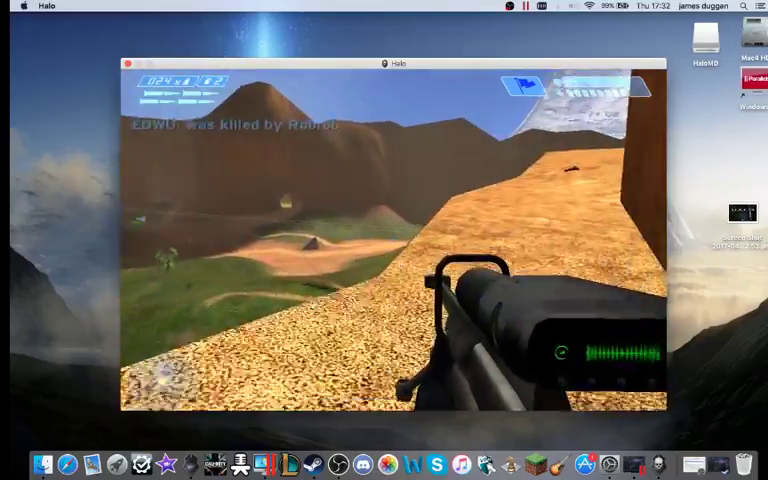
key("F1")
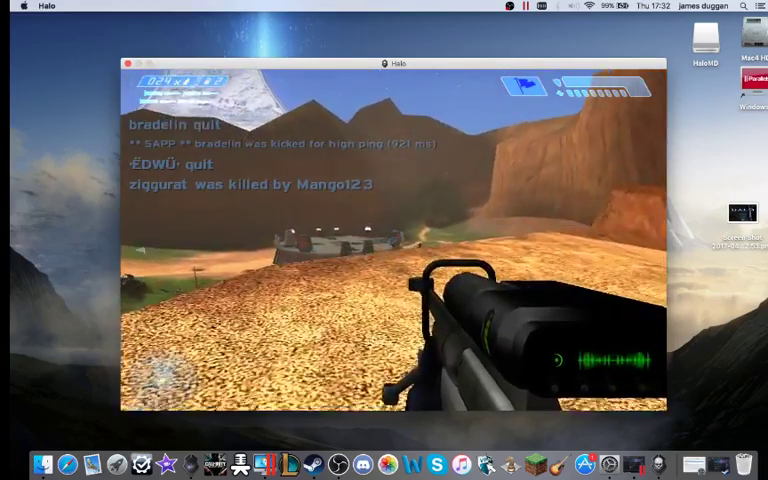
key("z")
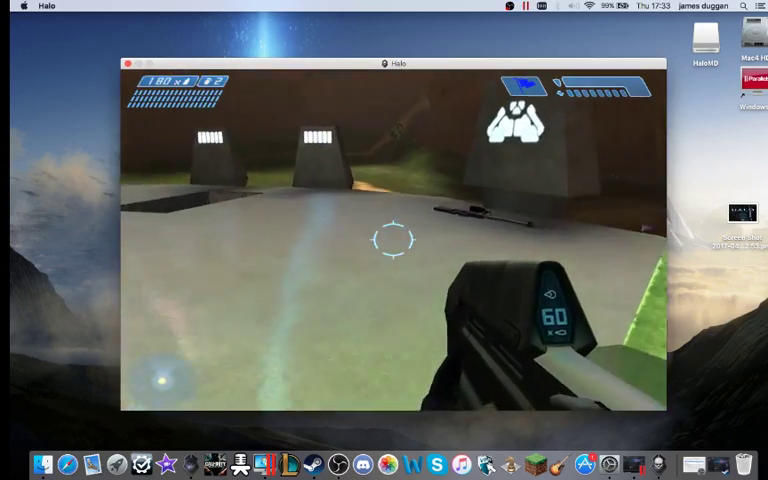
Swap for the sniper rifle on the ground and cross the map through the teleporter
key("e")
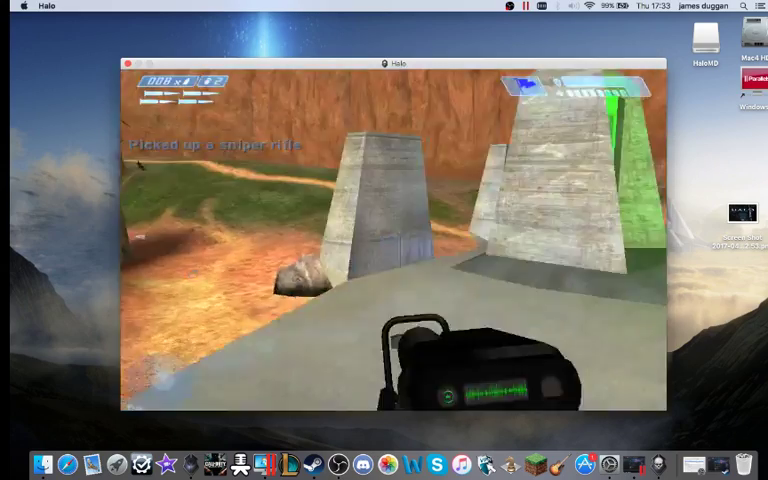
key("w")
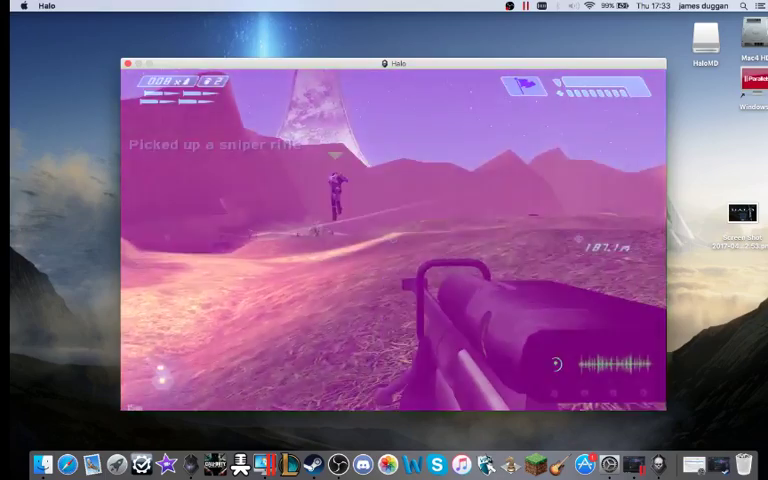
key("w")
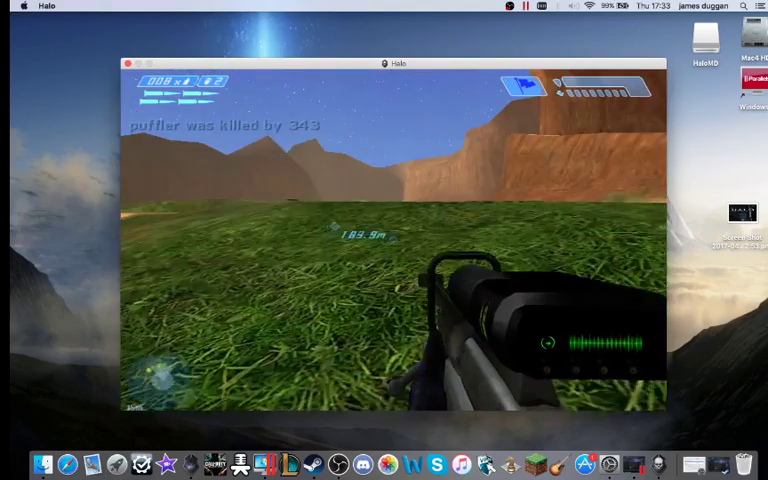
key("w")
Switch to the pistol and back to the assault rifle while moving
key("Tab")
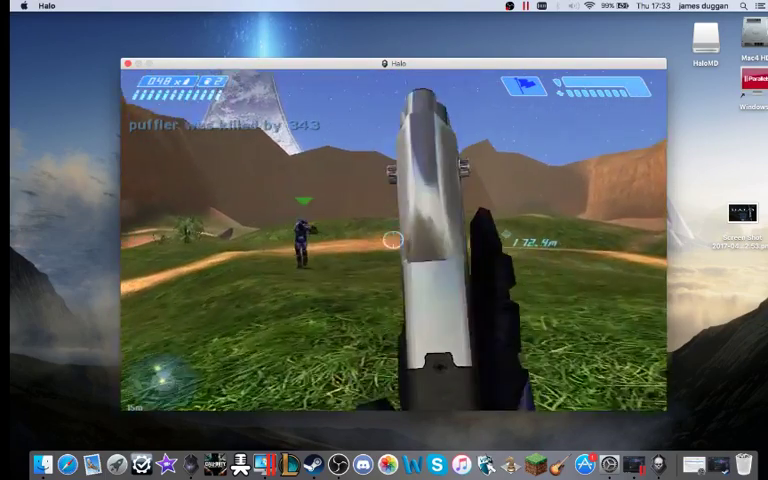
key("w")
key("Tab")
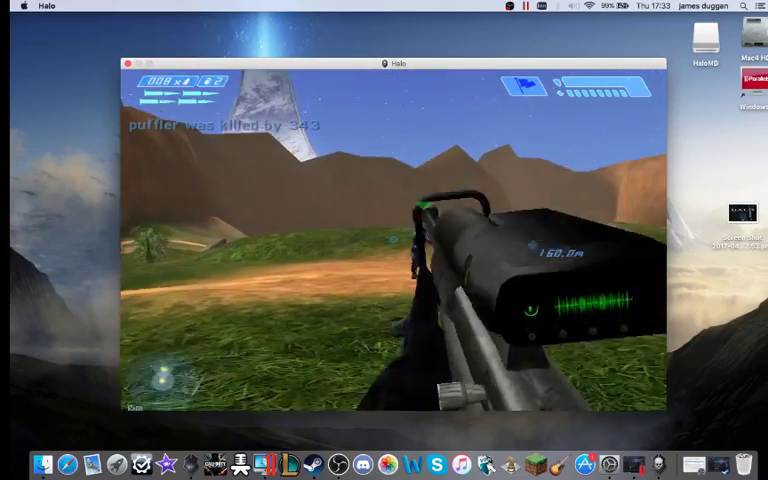
key("w")
key("w")
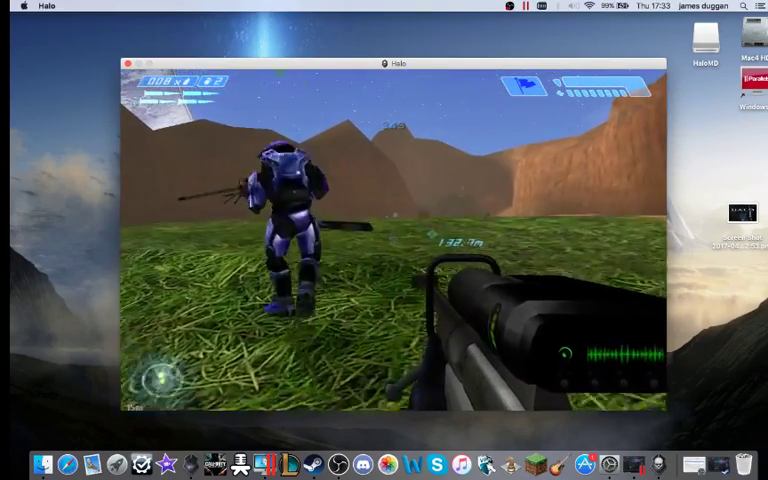
Zoom the sniper scope to 8x and aim at the enemy
key("w")
key("z")
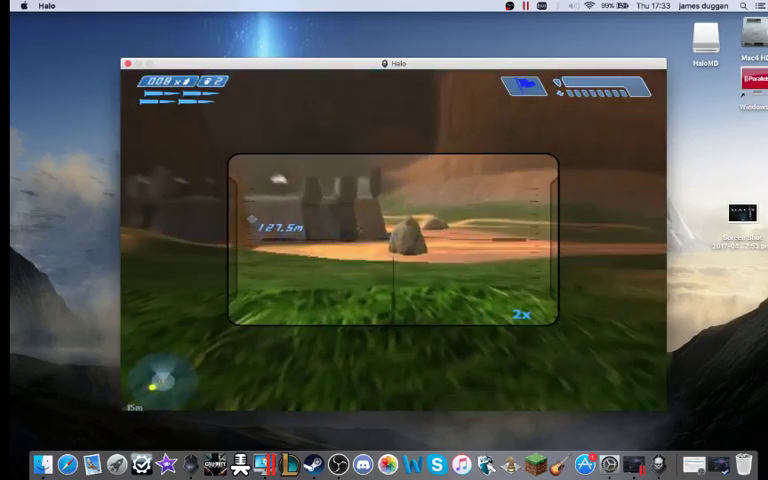
key("z")
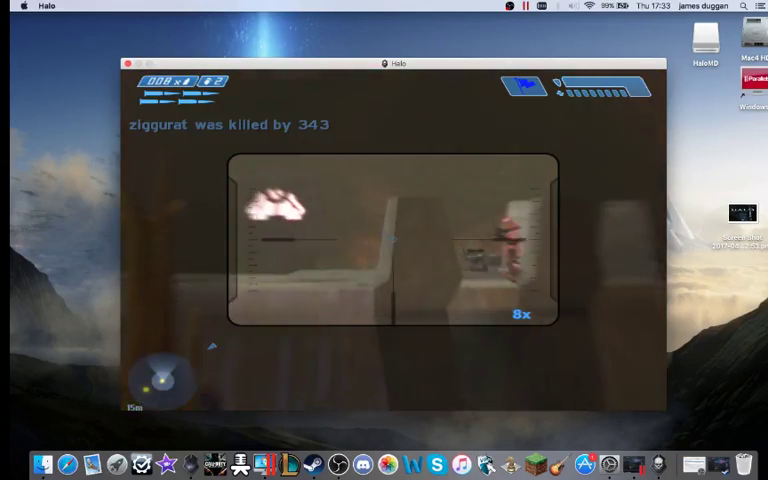
key("w")
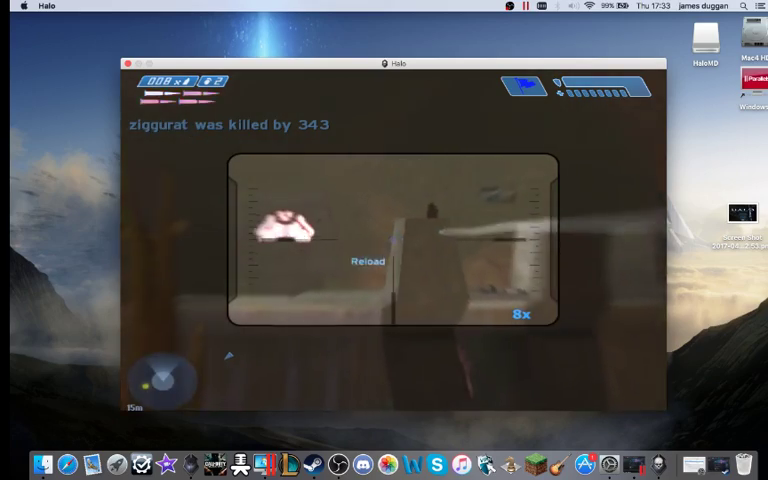
Reload the sniper rifle and zoom back to 8x
key("r")
key("w")
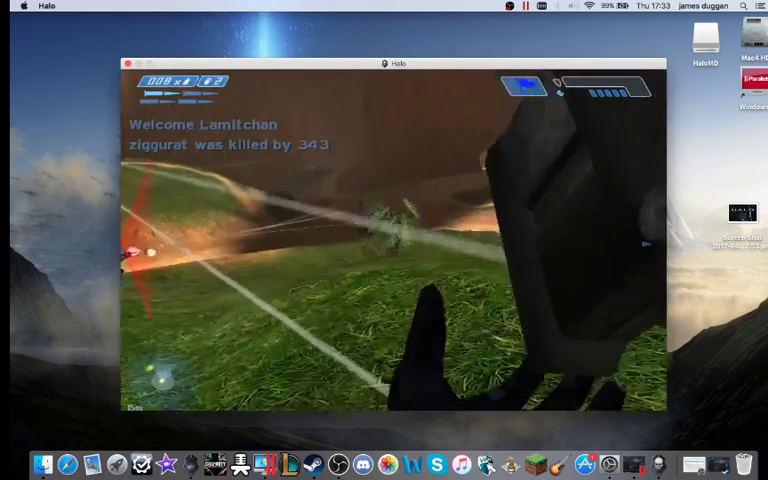
key("w")
key("z")
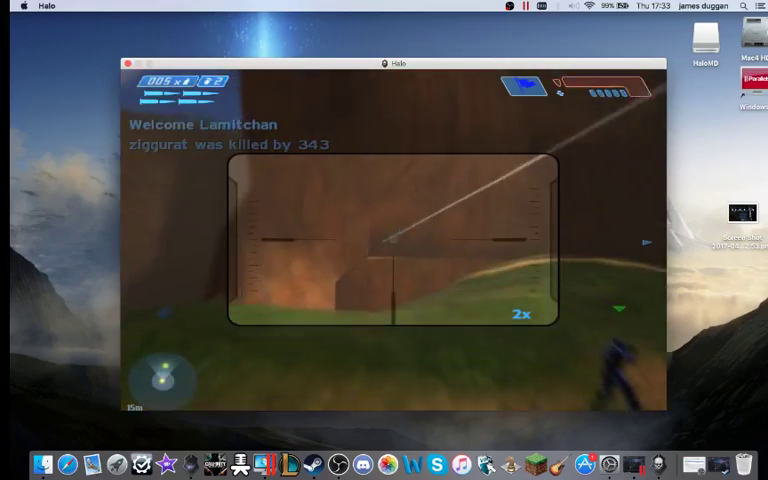
key("z")
key("z")
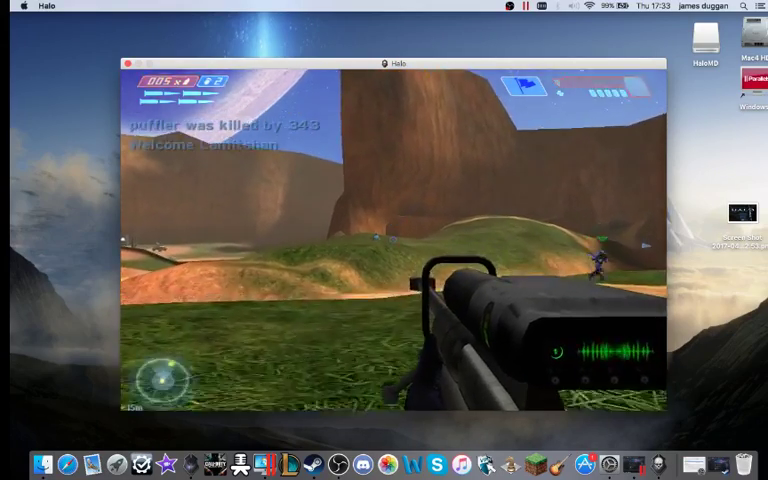
Advance up the grassy hill with the pistol onto the active camouflage pickup
key("Tab")
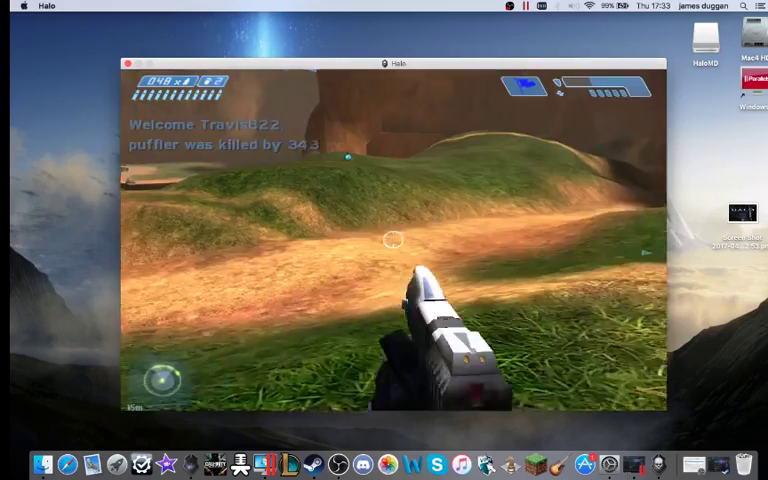
key("w")
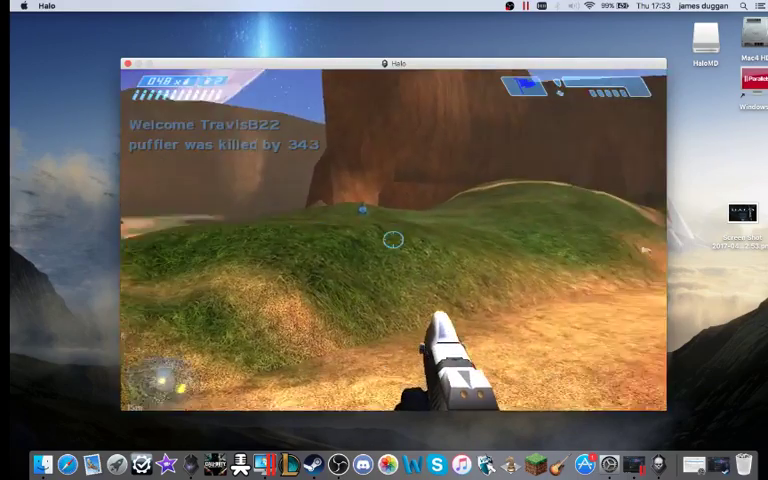
key("w")
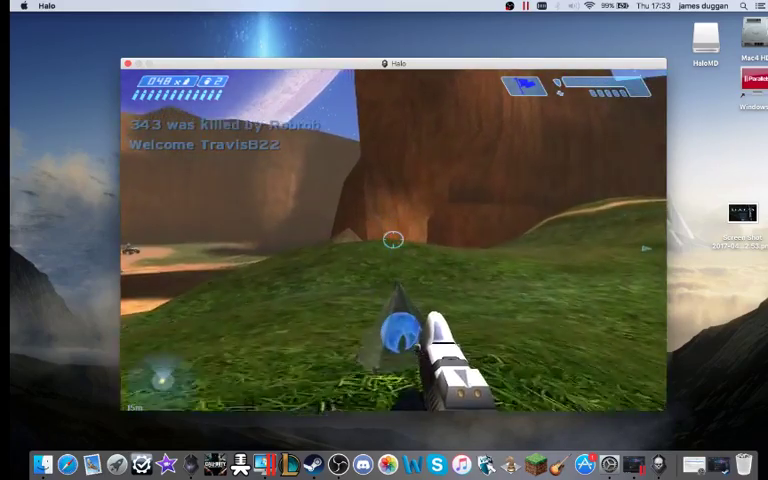
key("w")
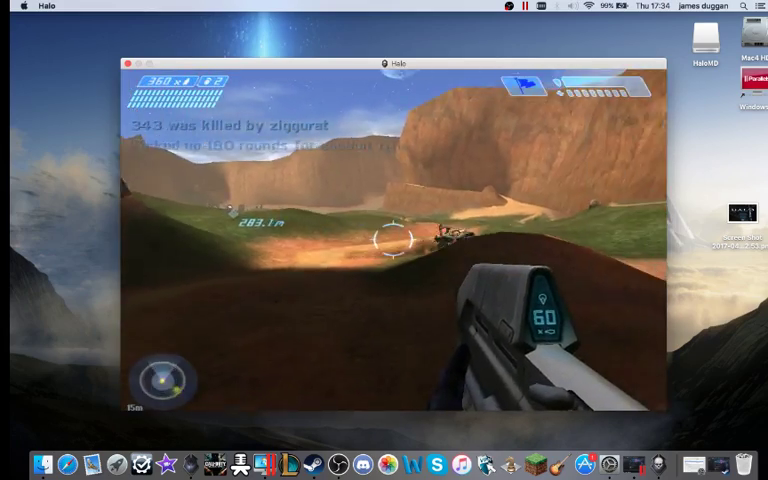
Switch to the pistol and fire at the enemy Warthog and its gunner
key("Tab")
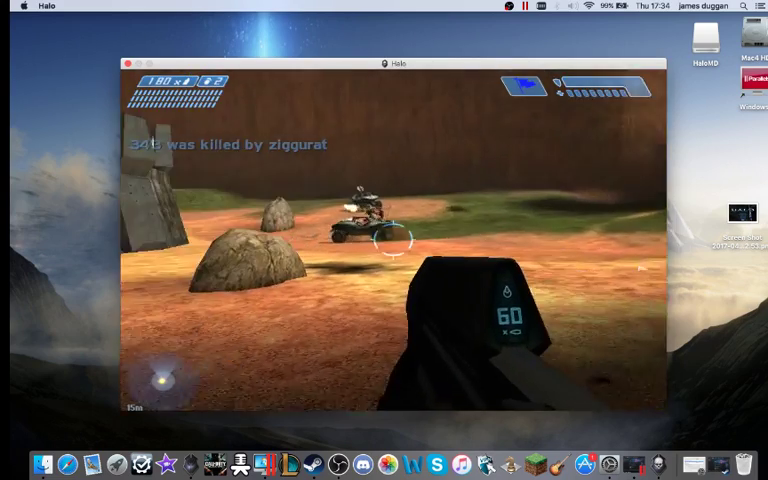
left_click(393, 240)
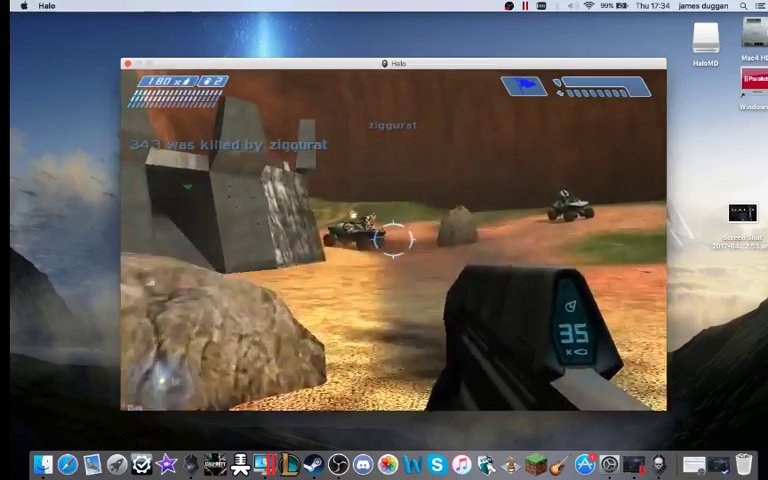
left_click_drag(393, 240, 393, 240)
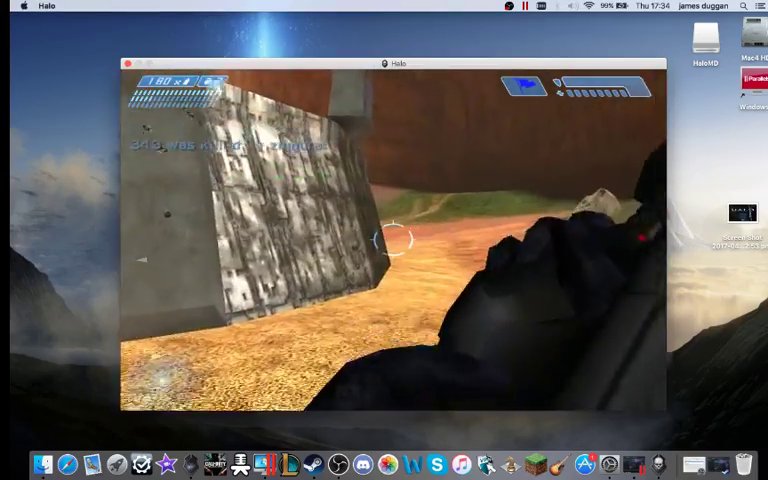
Swap weapons, keep firing from cover, then pick up the shotgun
key("Tab")
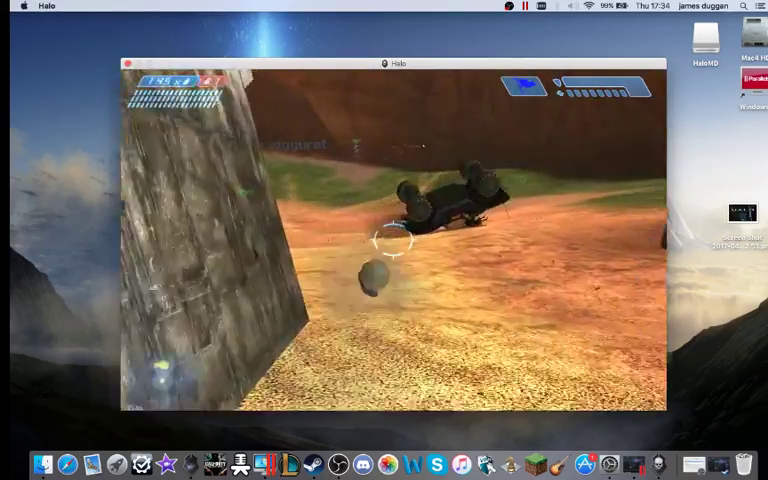
left_click(393, 240)
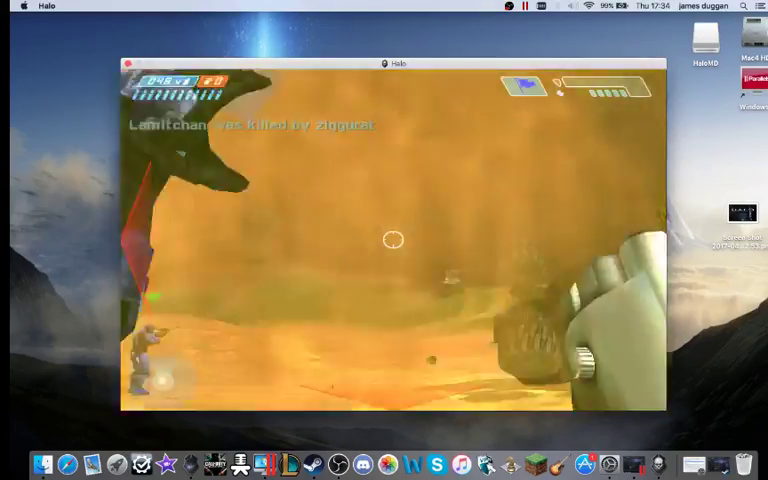
left_click_drag(393, 240, 393, 240)
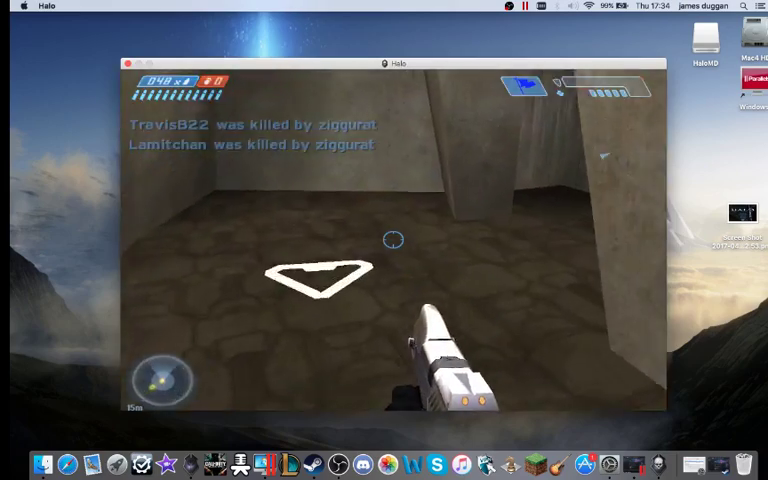
key("e")
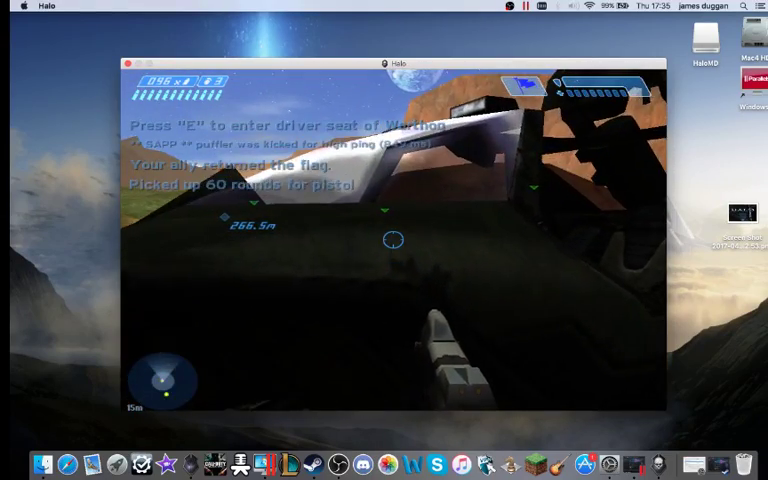
Get in the Warthog and drive past the other Warthog across the field toward the blue teammate
key("e")
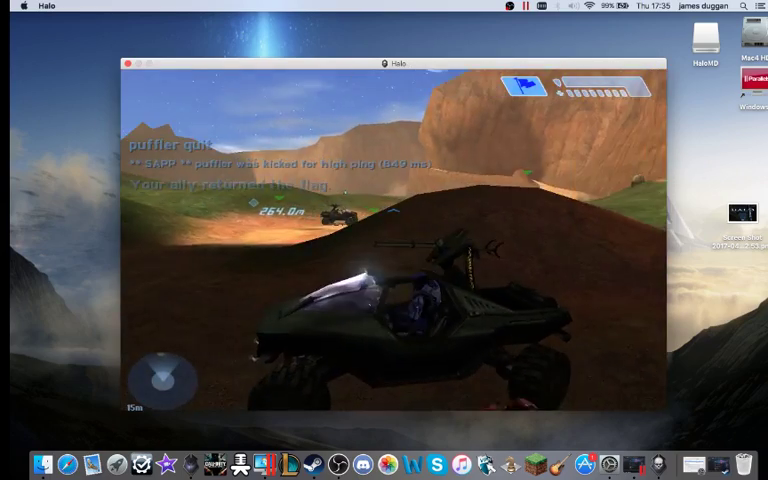
key("w")
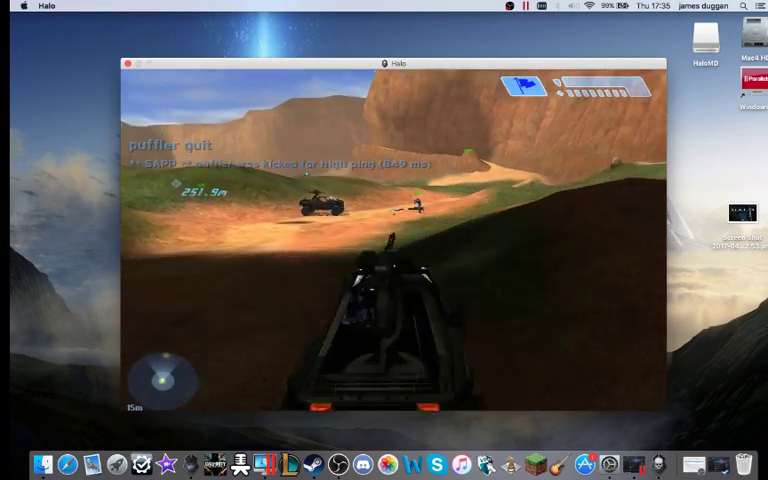
key("w")
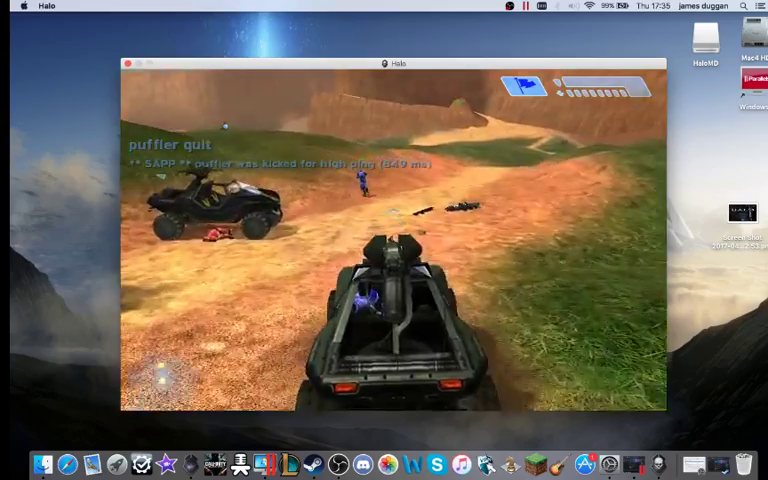
key("w")
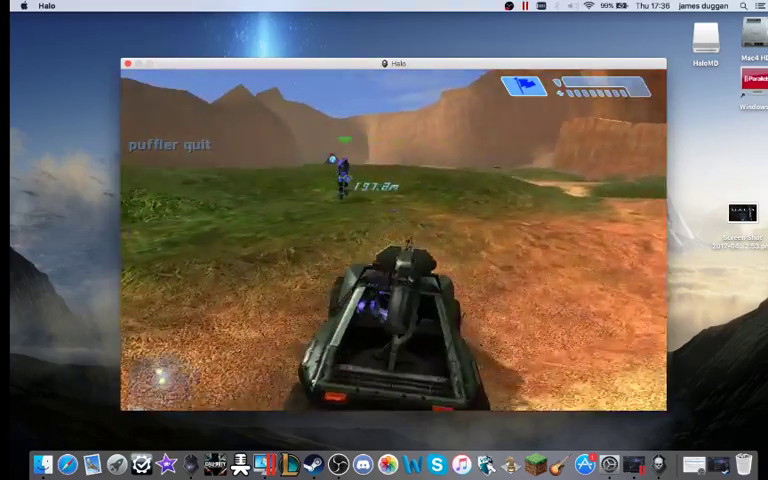
key("w")
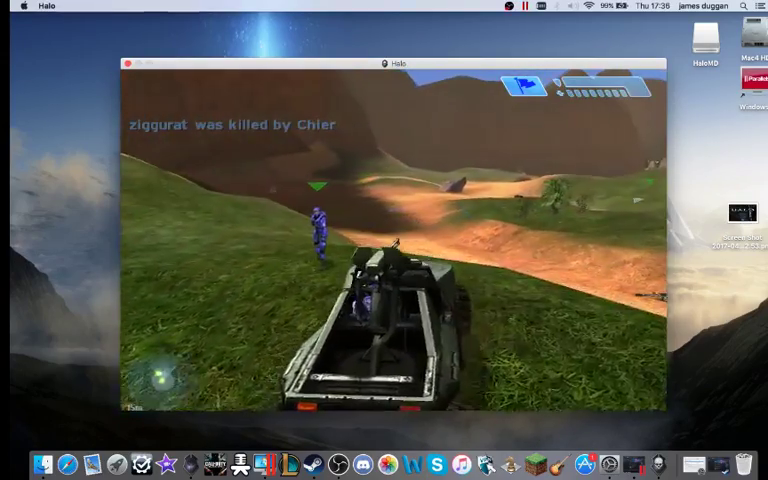
key("w")
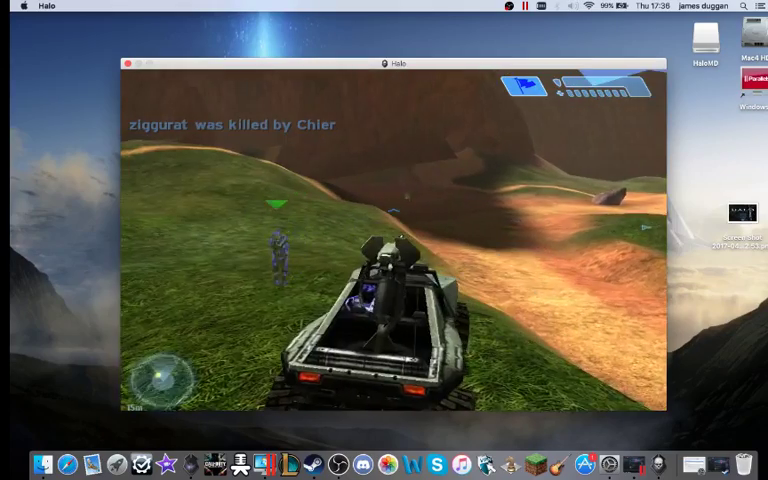
With a teammate aboard, drive across the valley past the rocks to the waypoint
key("w")
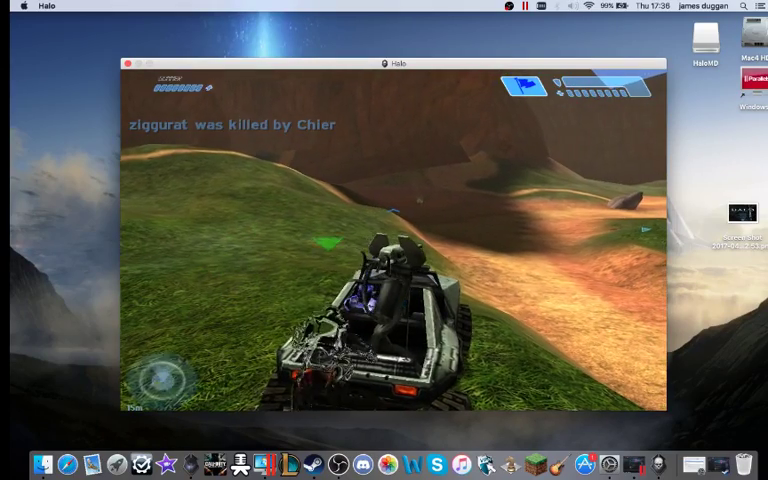
key("w")
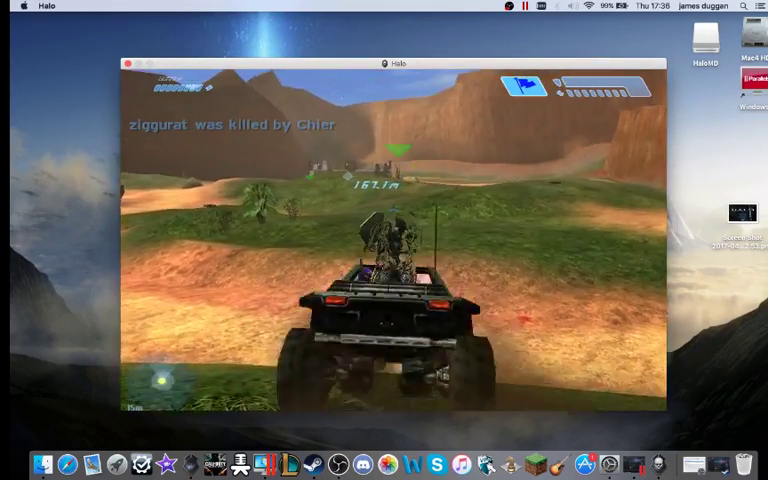
key("w")
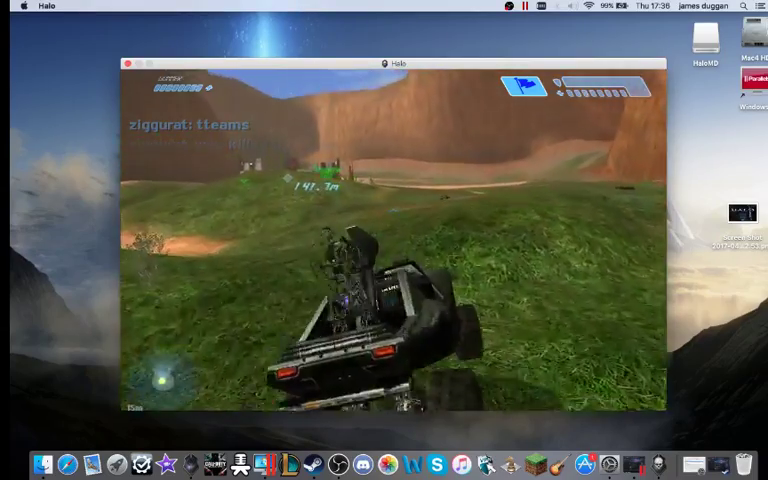
key("w")
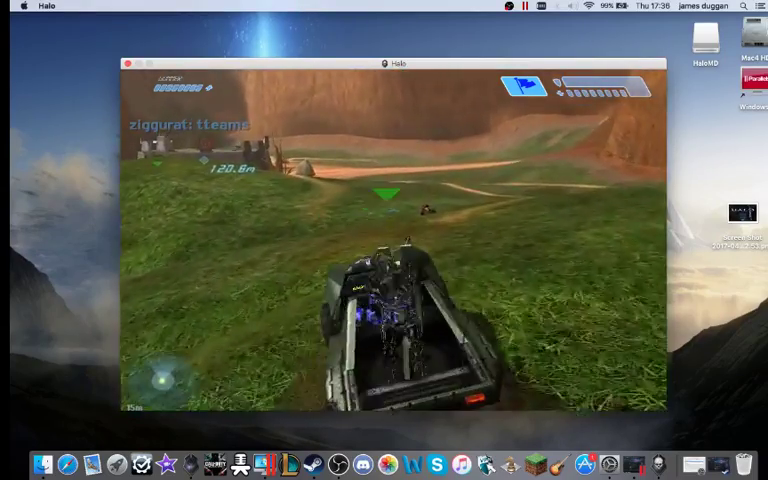
key("w")
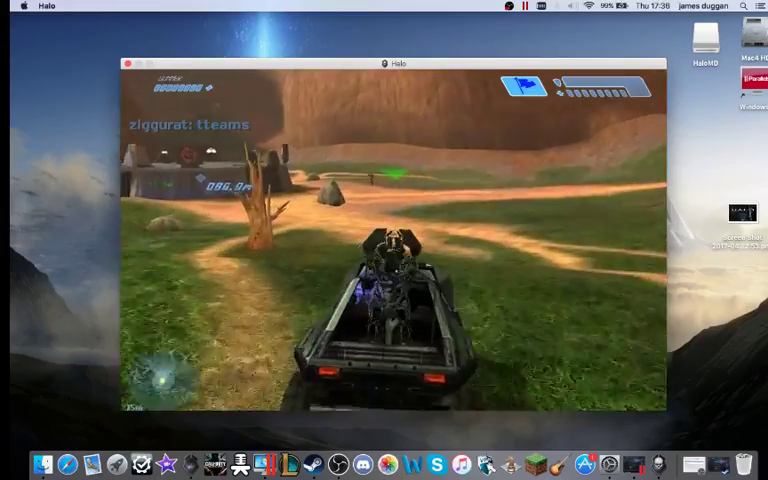
key("w")
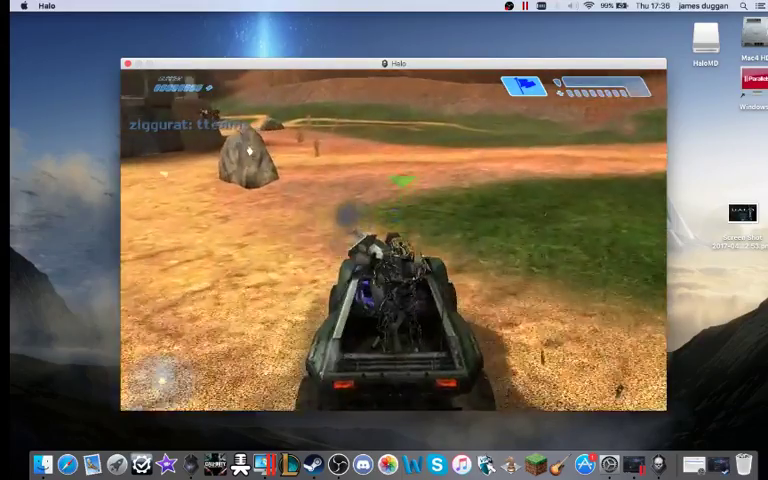
Drive the Warthog across the open field and swing it around the base wall
key("w")
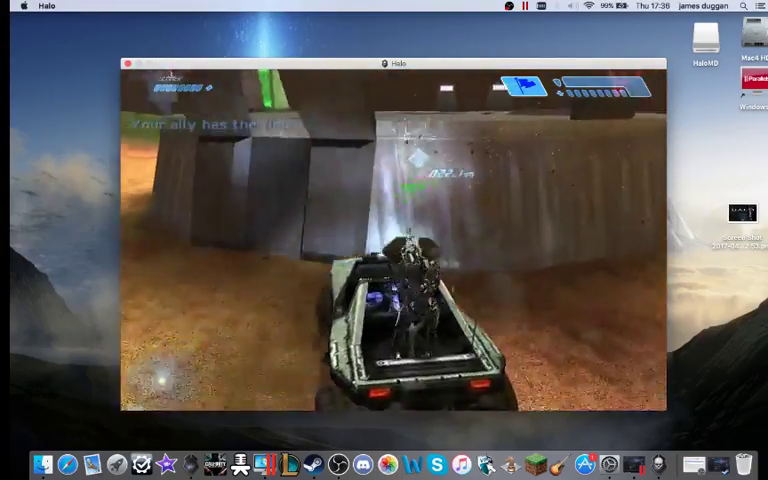
key("w")
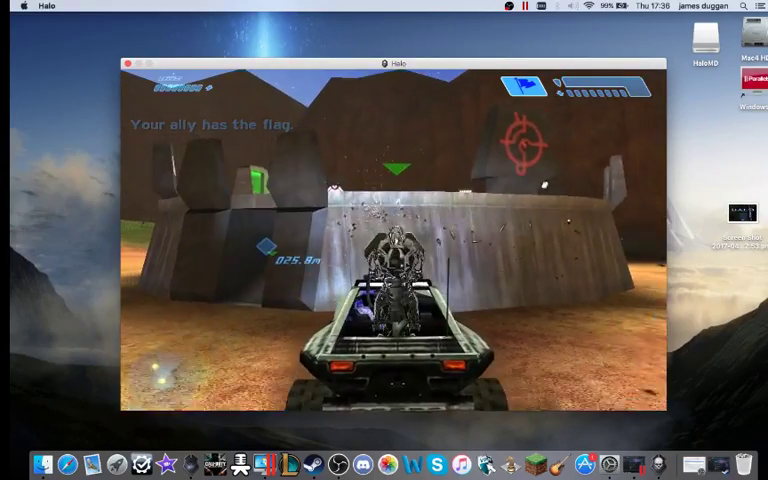
key("w")
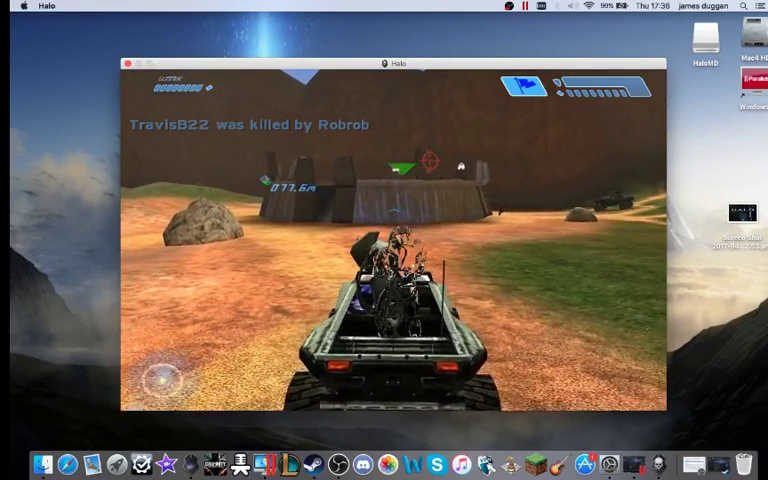
key("w")
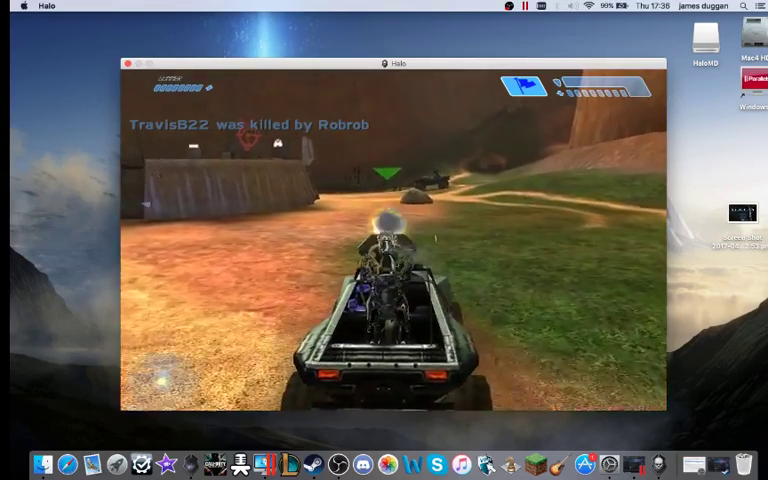
key("w")
key("w")
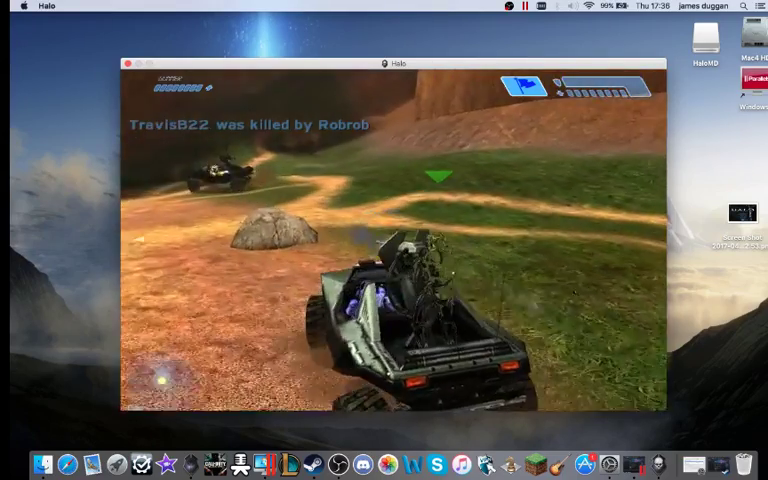
key("w")
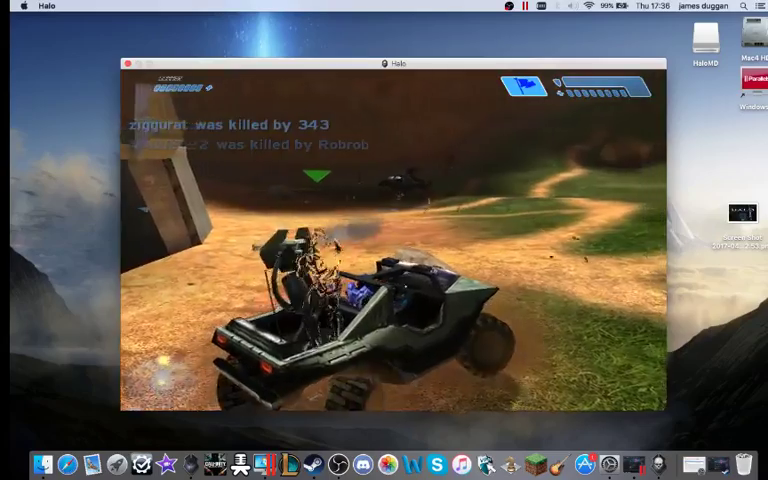
key("w")
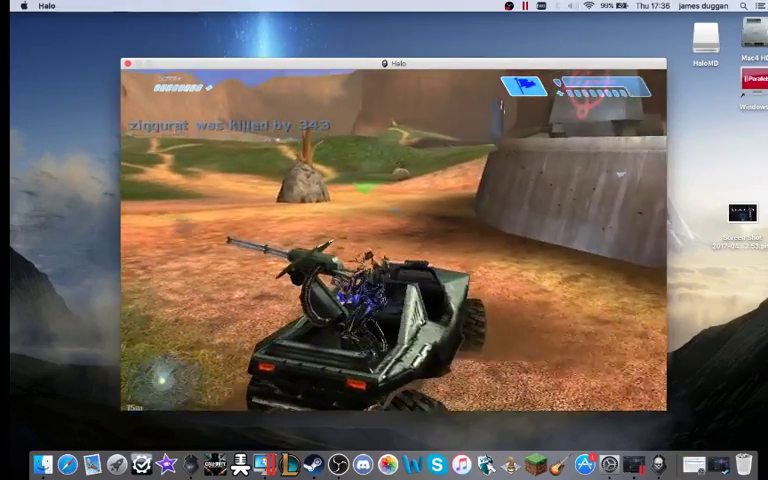
key("w")
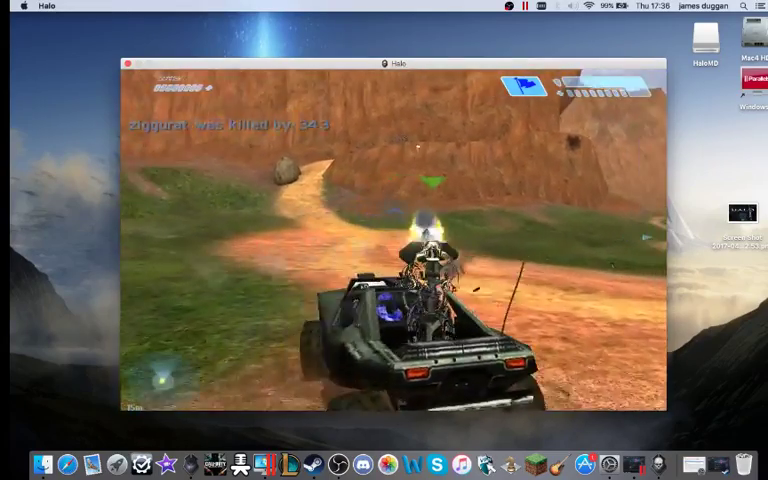
Drive the Warthog over the ridge and along the hillside while the turret fires
key("w")
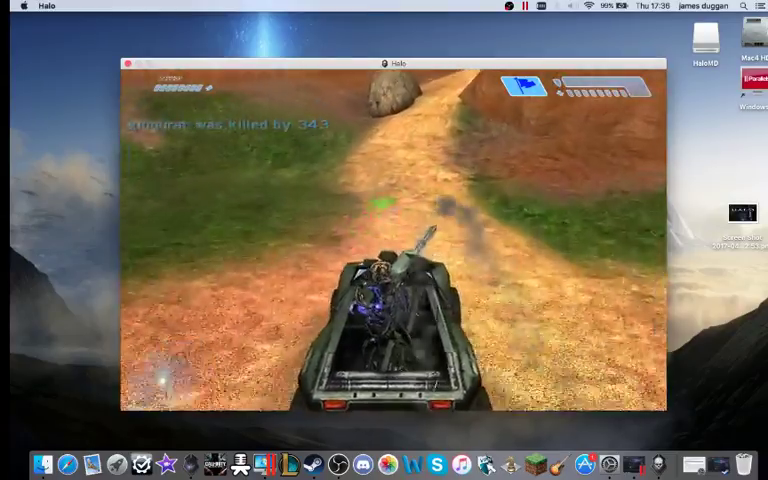
key("w")
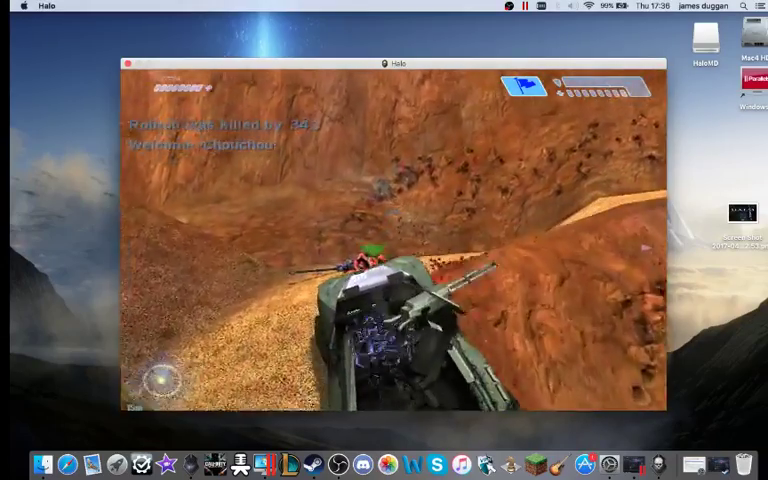
key("w")
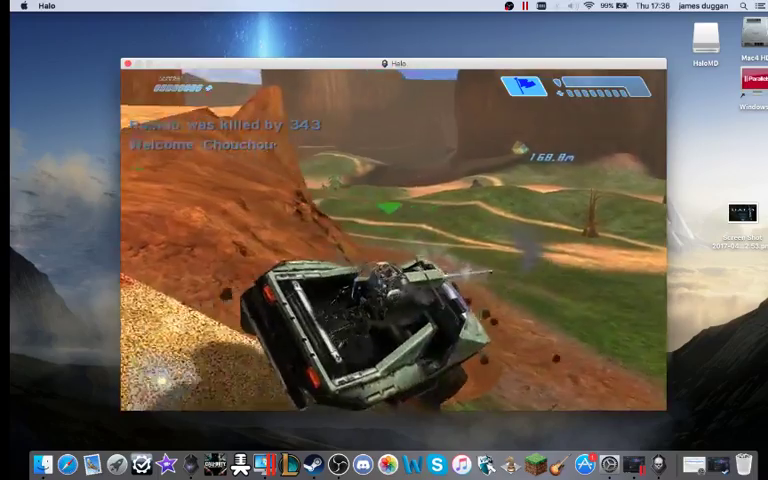
key("w")
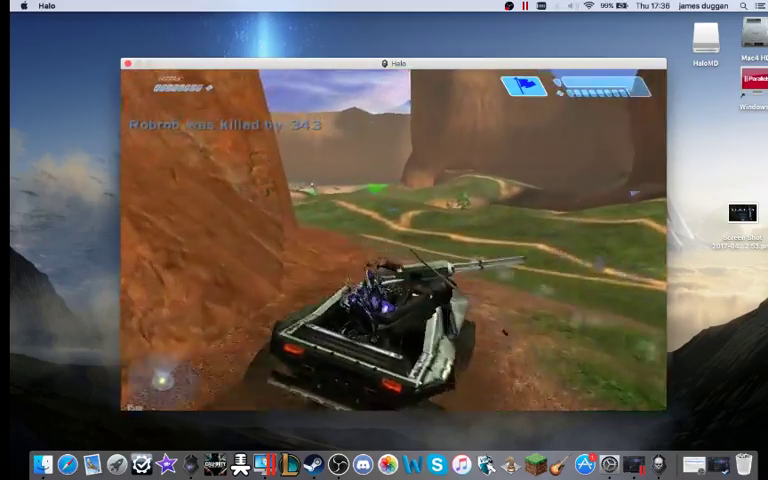
key("w")
key("w")
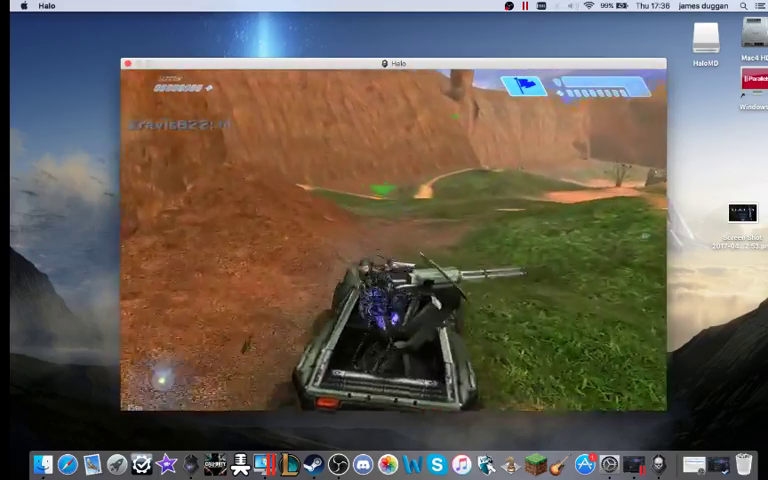
key("w")
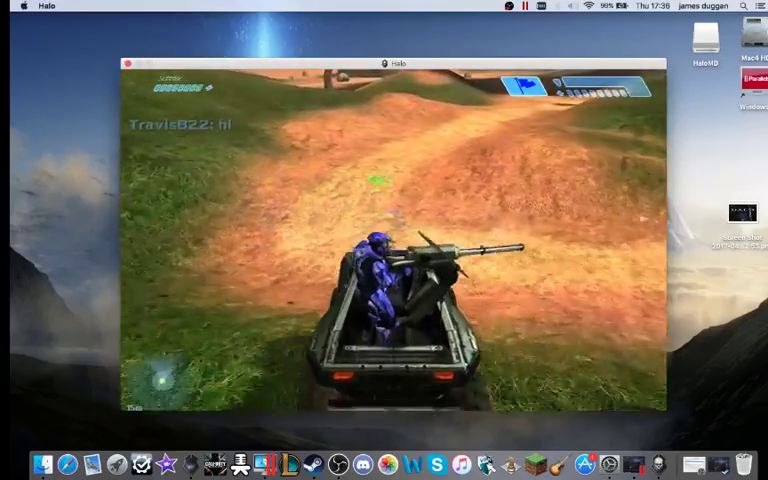
left_click(400, 240)
left_click(400, 240)
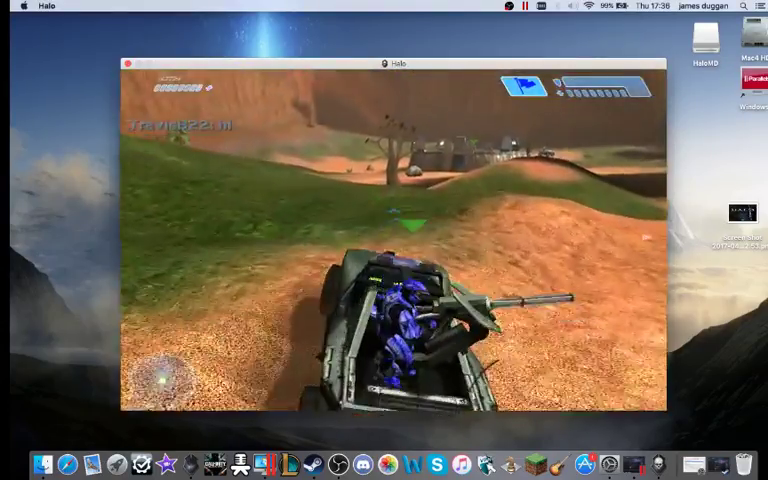
Pause the match and choose Leave Game to return to the main menu
key("Escape")
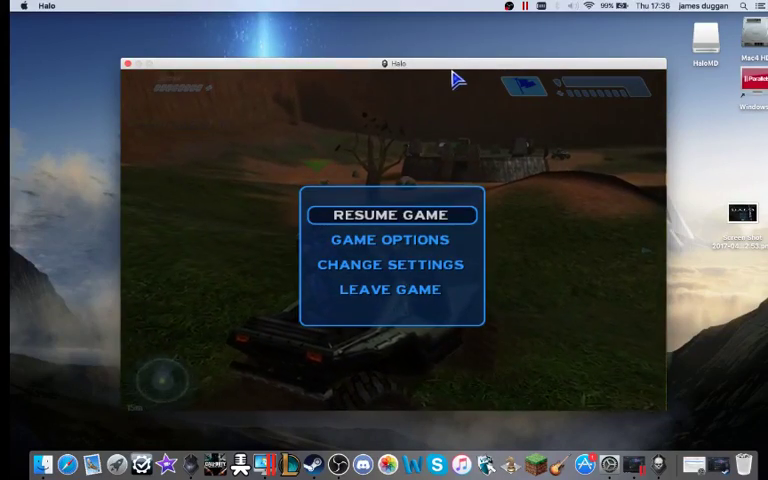
key("Up")
key("Return")
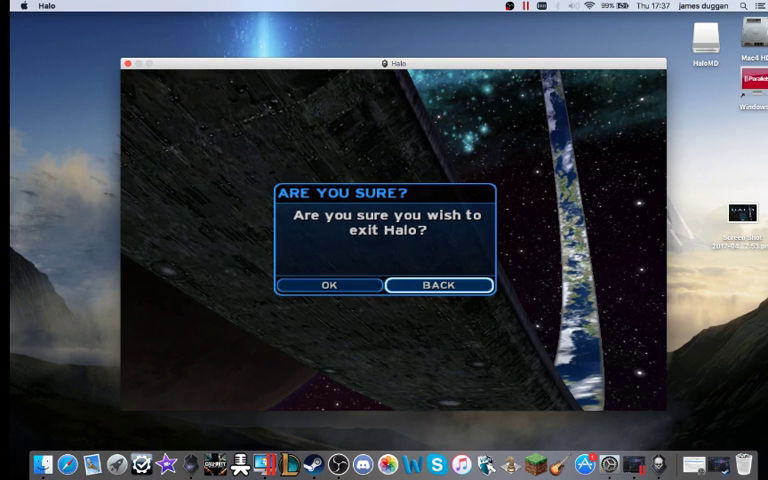
Quit Halo from the main menu, confirming OK on the 'Are you sure?' dialog
left_click(330, 286)
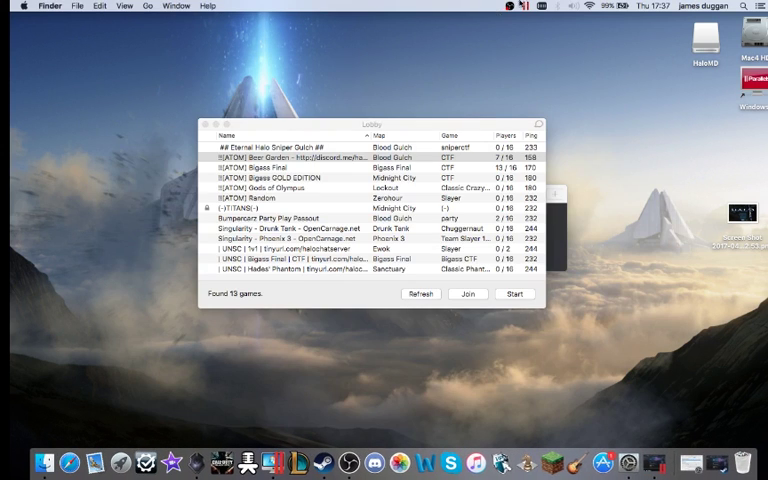
left_click(511, 6)
left_click(511, 8)
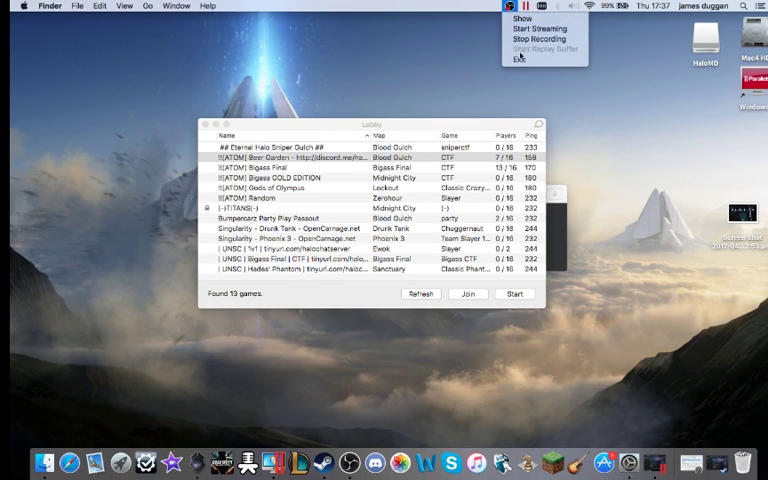